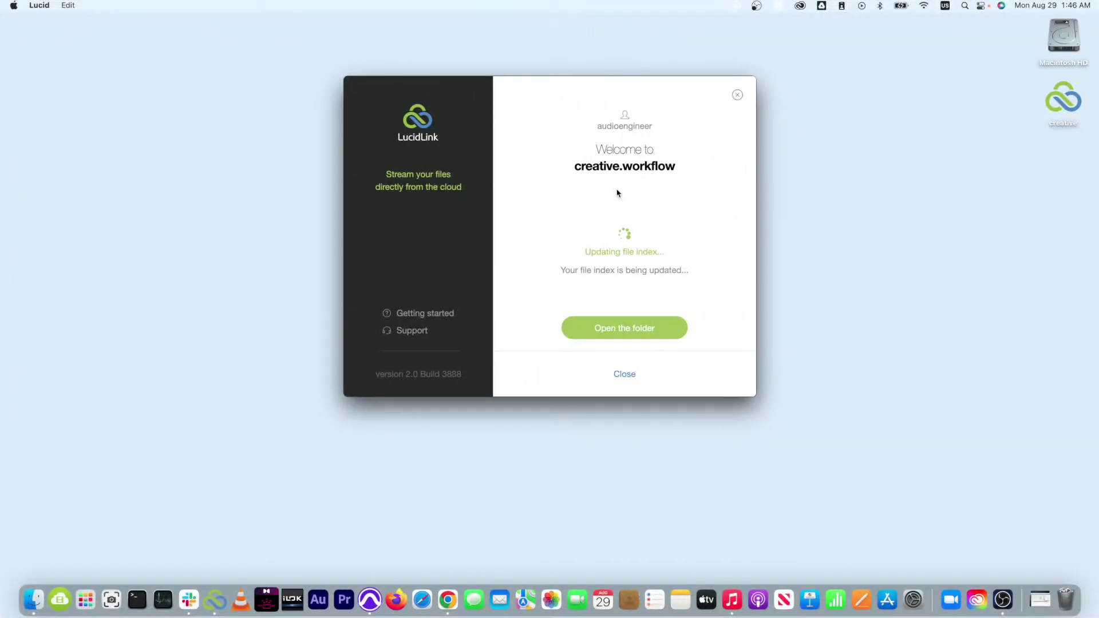
# Step: Open the mounted creative.workflow filespace folder in Finder from the LucidLink welcome dialog
pyautogui.click(634, 332)
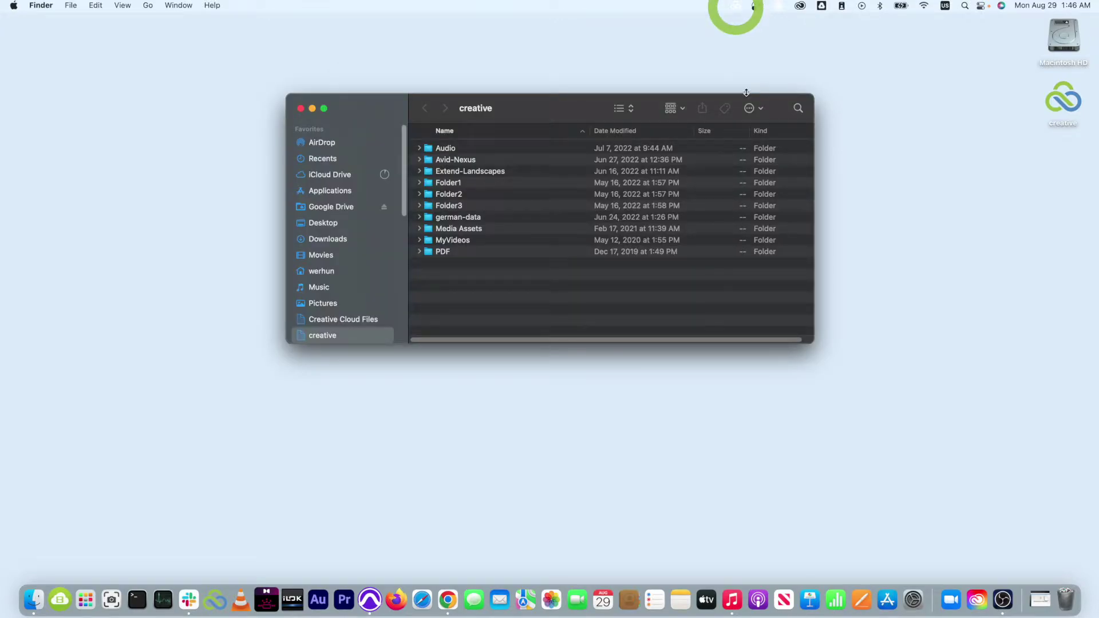
# Step: Change the LucidLink filespace's local cache size from 5 GB to 200 GB
pyautogui.click(735, 6)
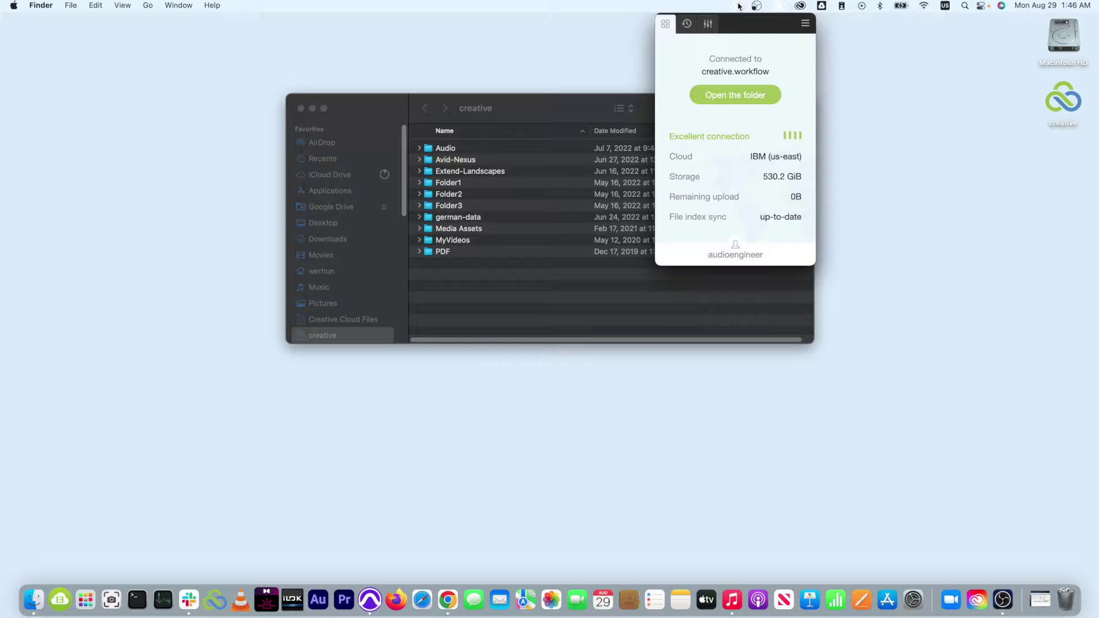
pyautogui.click(708, 23)
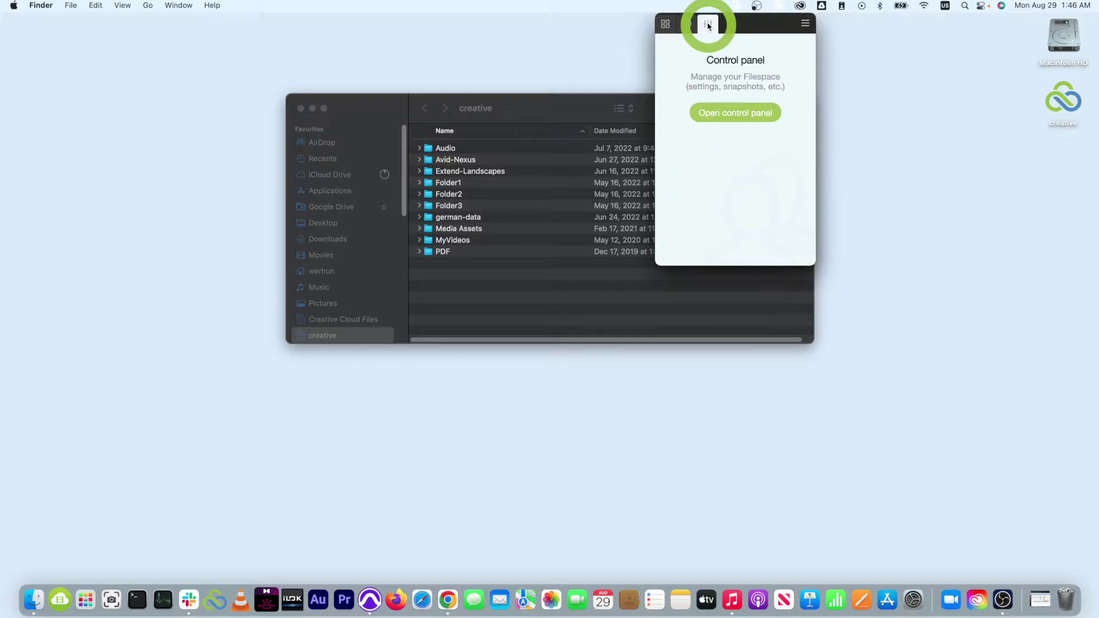
pyautogui.click(724, 114)
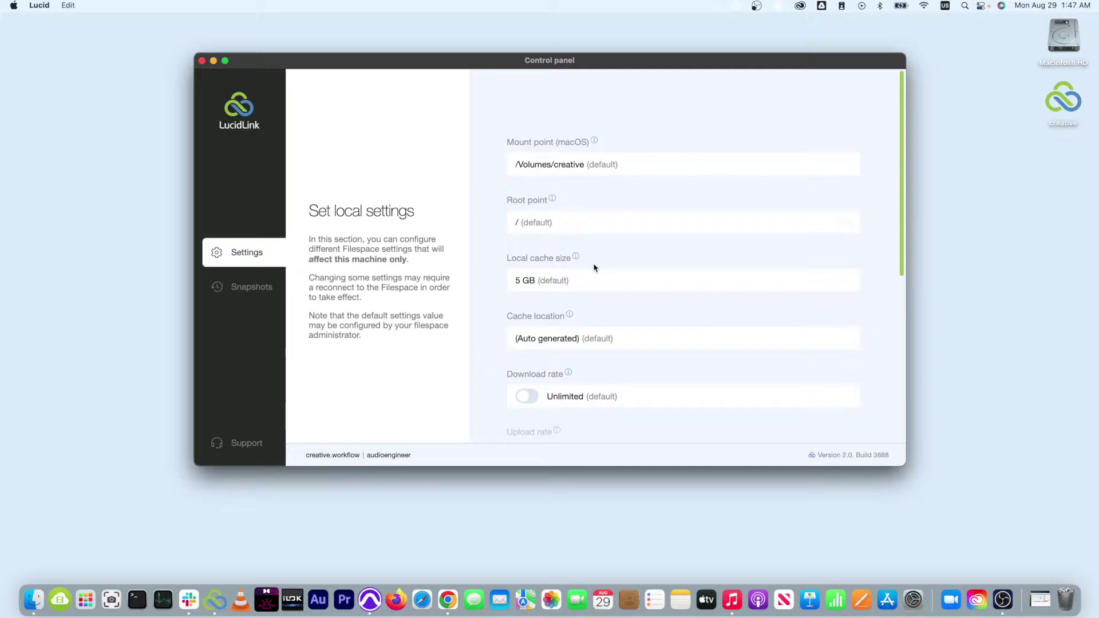
pyautogui.click(520, 286)
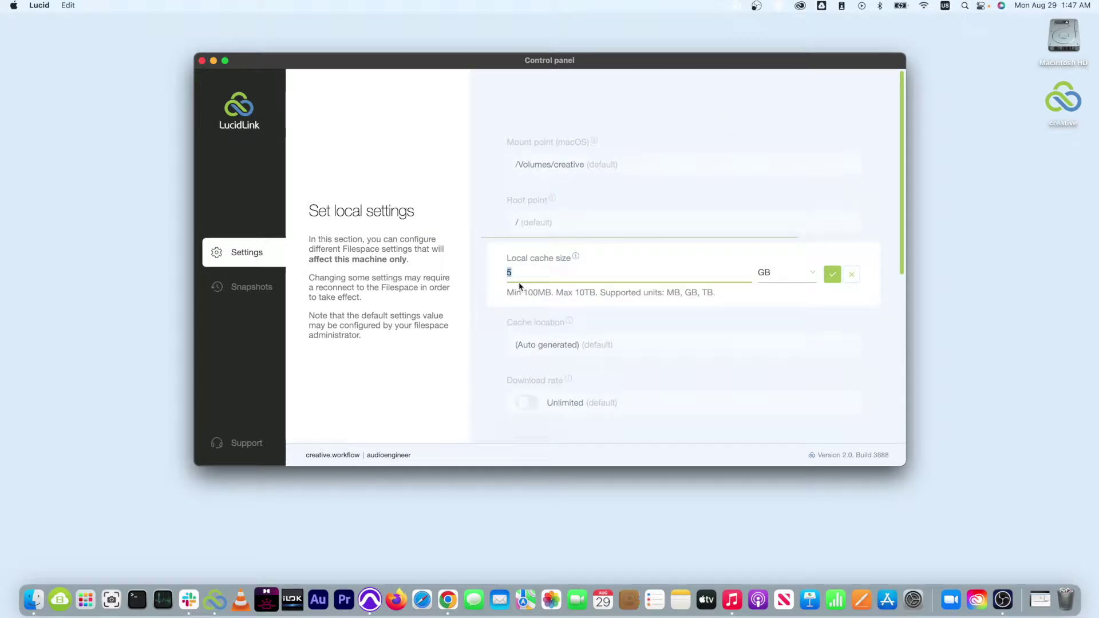
pyautogui.click(832, 275)
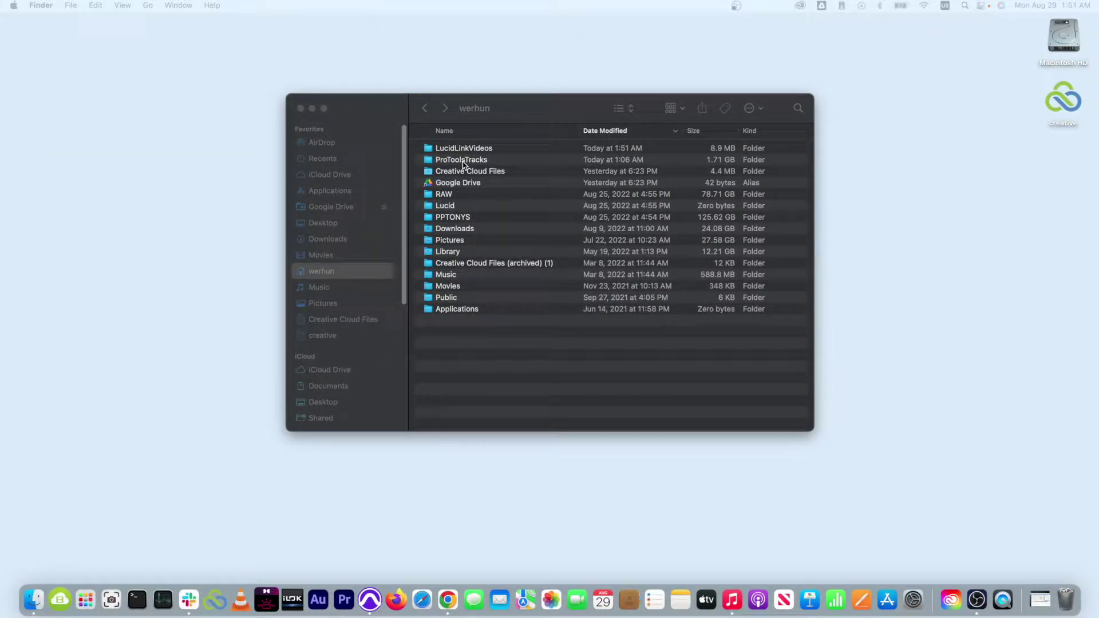
# Step: Browse into ProToolsTracks and its Song100 stem files, then return to the home folder
pyautogui.doubleClick(464, 160)
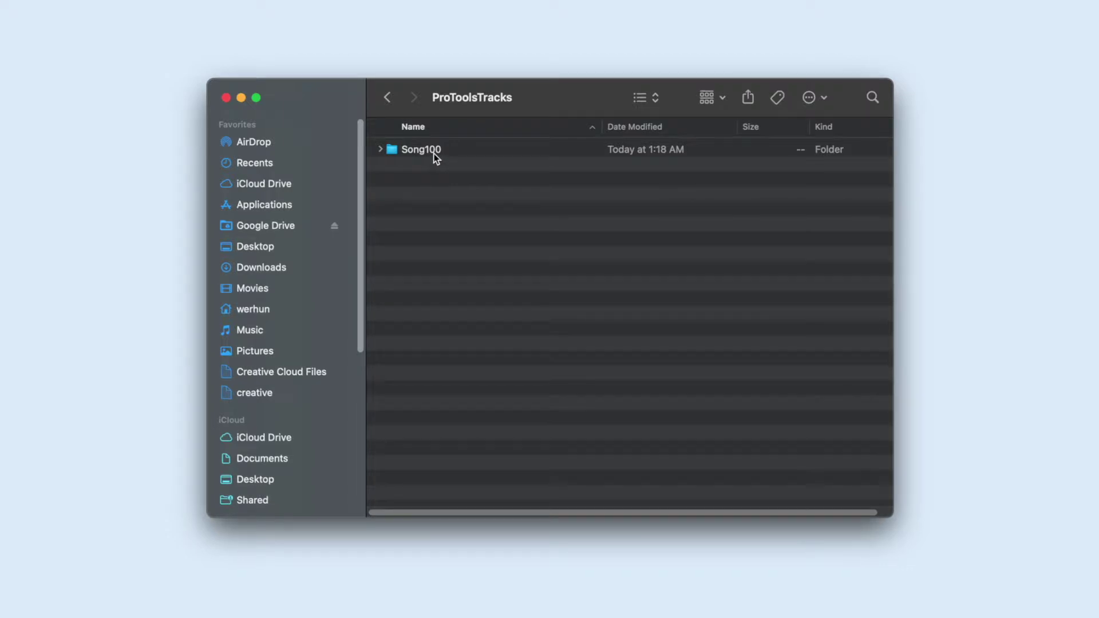
pyautogui.doubleClick(434, 151)
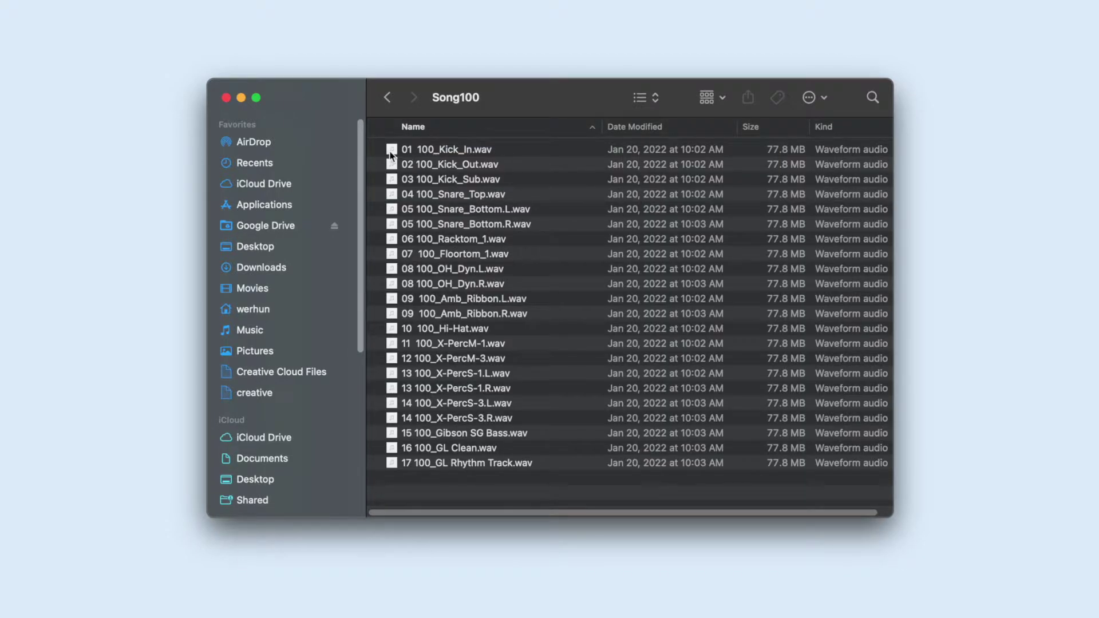
pyautogui.click(387, 101)
pyautogui.click(386, 101)
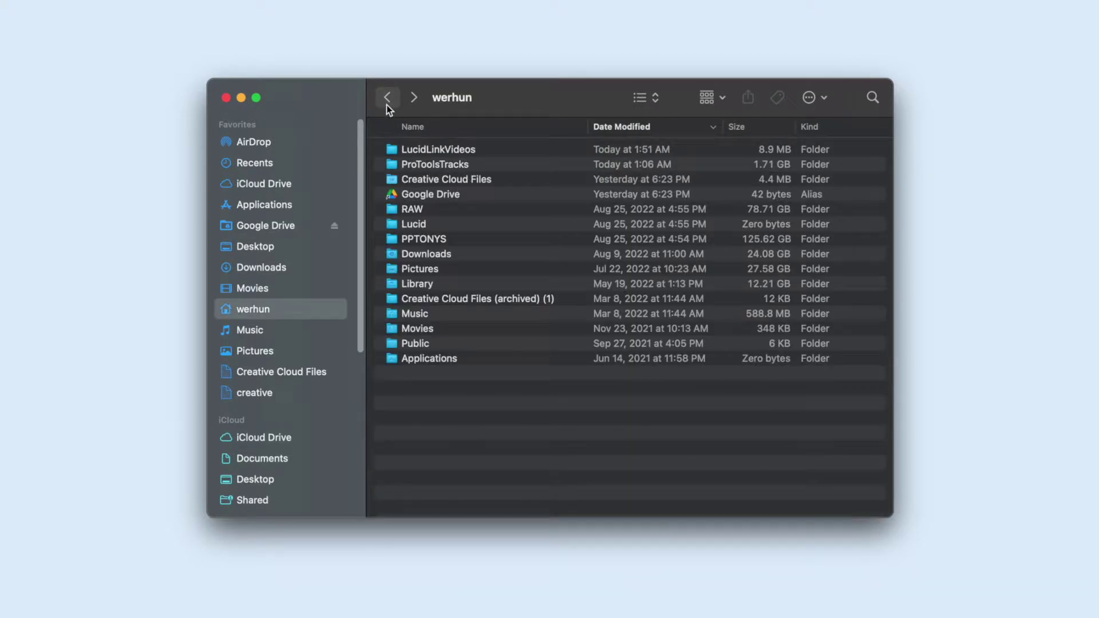
# Step: Copy the ProToolsTracks folder and paste it into the creative filespace
pyautogui.click(445, 167)
pyautogui.rightClick(445, 166)
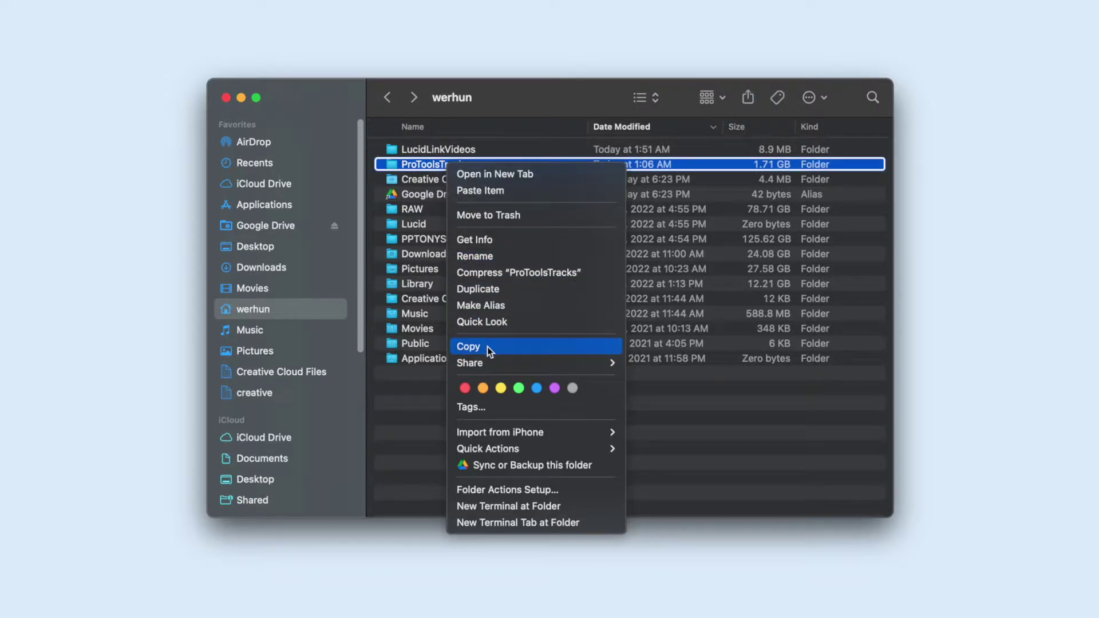
pyautogui.click(488, 349)
pyautogui.click(253, 393)
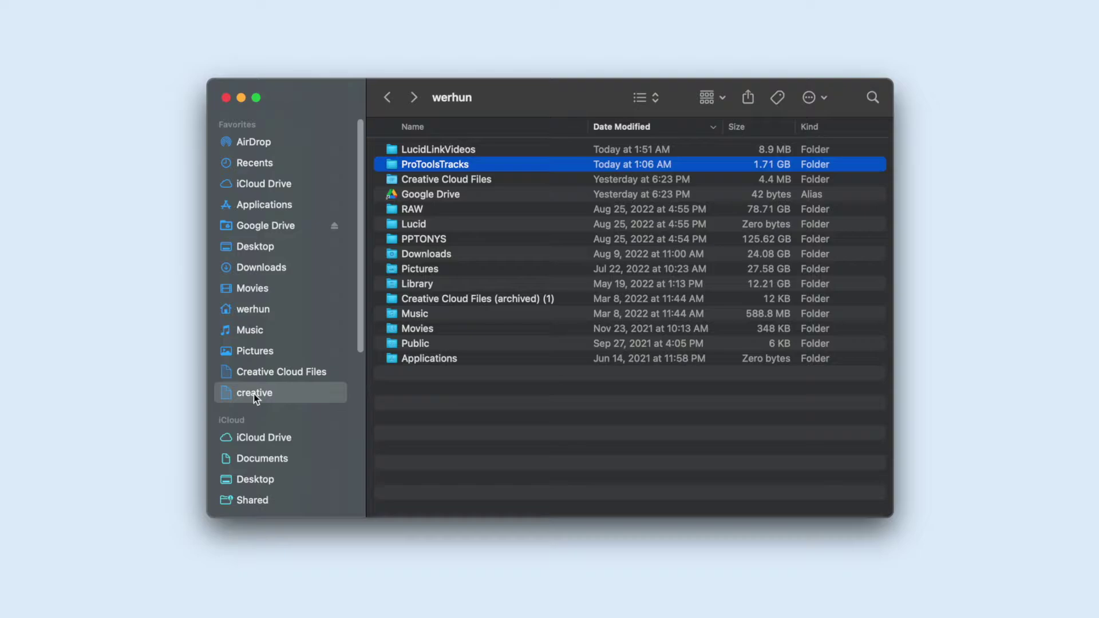
pyautogui.rightClick(438, 350)
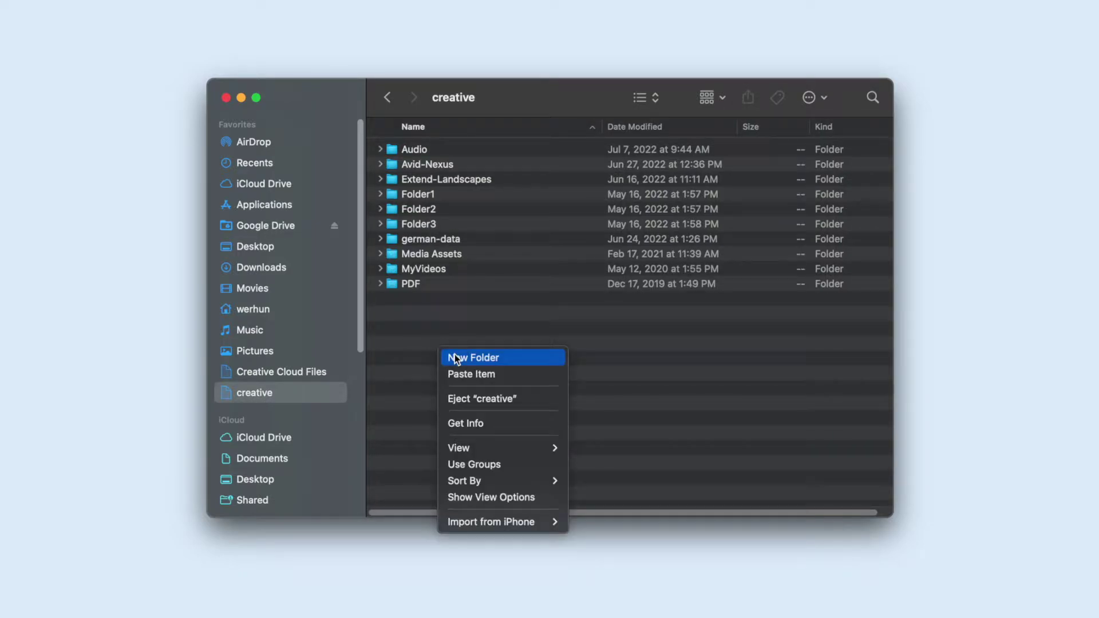
pyautogui.click(510, 328)
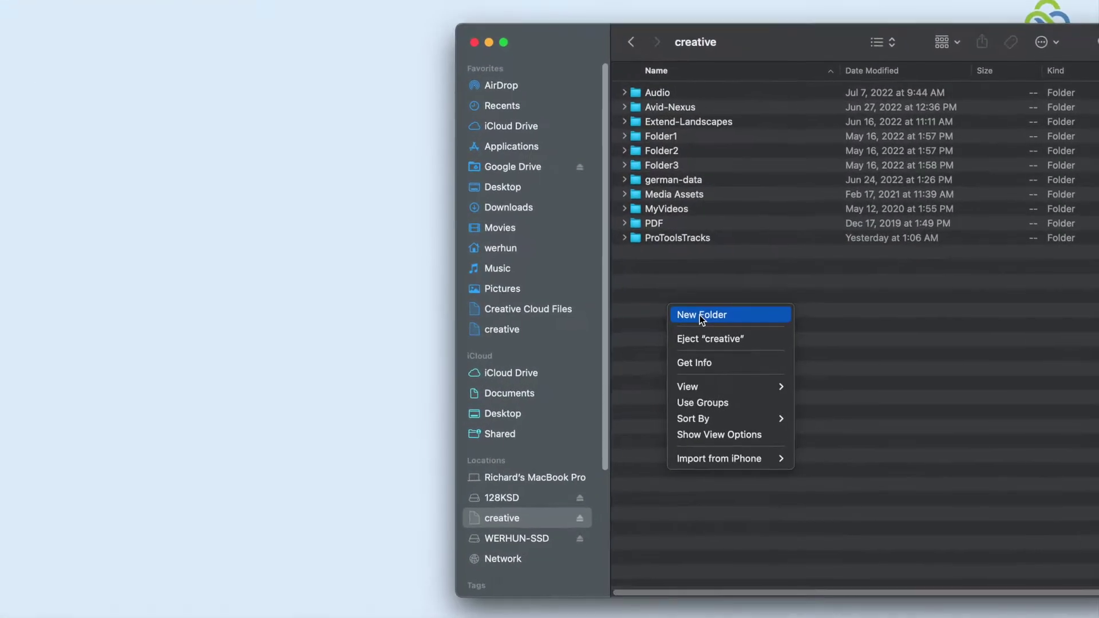
# Step: Create a new folder named ProToolsSessions in the creative filespace
pyautogui.click(703, 326)
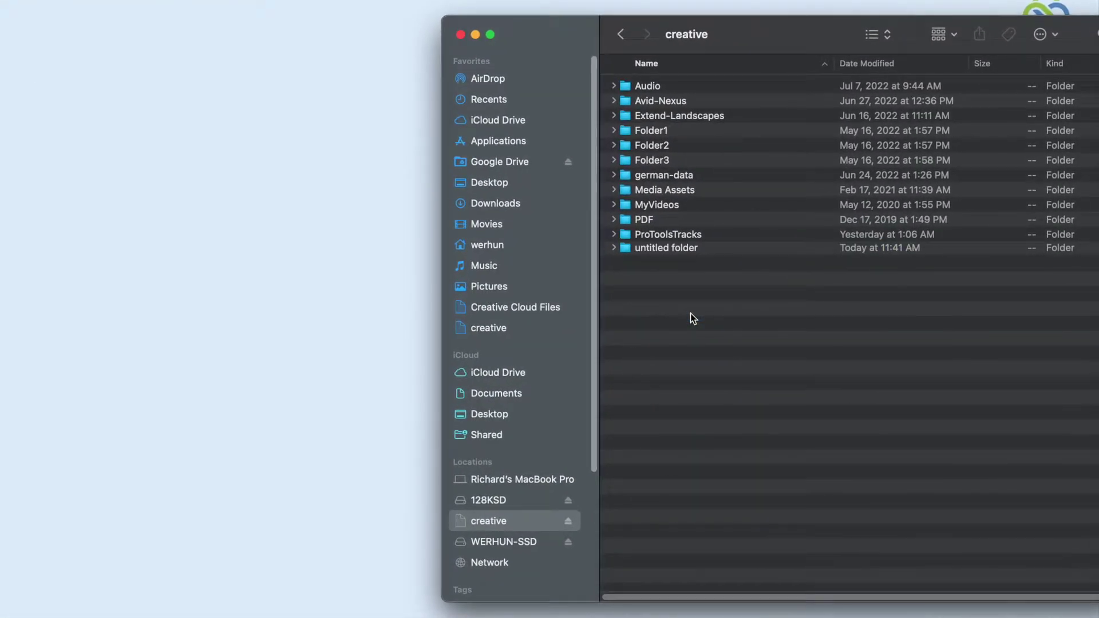
pyautogui.write('ProT')
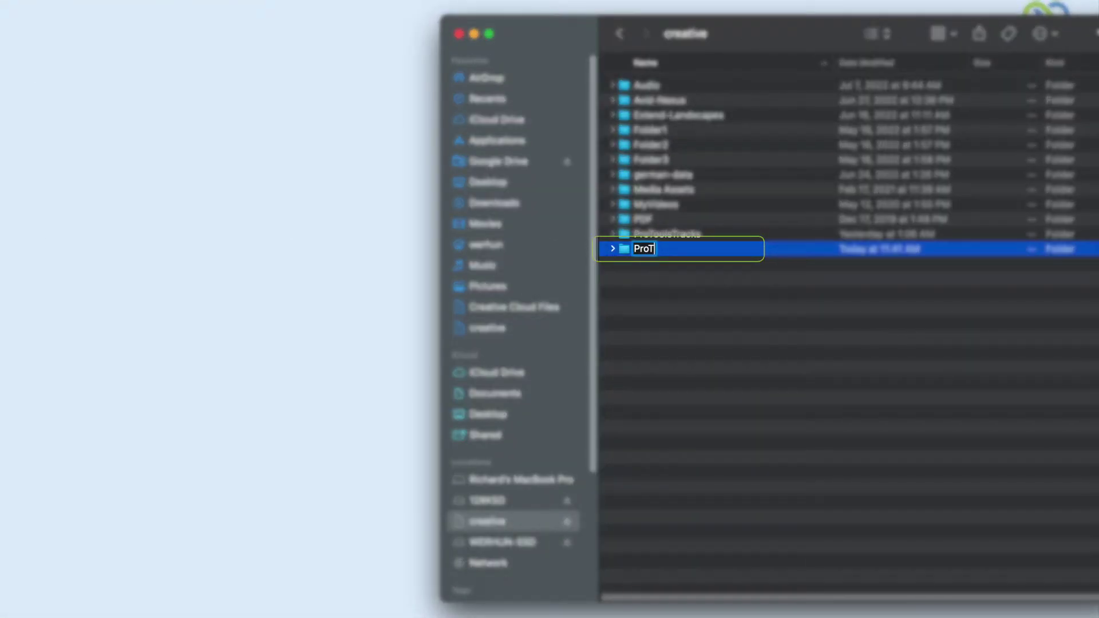
pyautogui.write('oolsSessions')
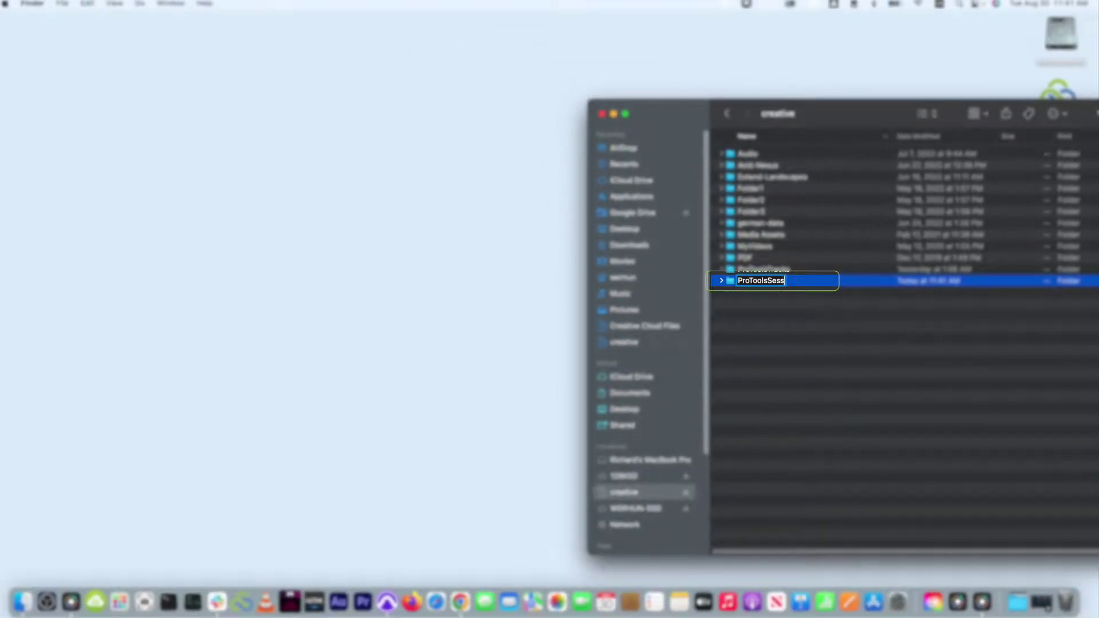
pyautogui.press('Return')
pyautogui.click(393, 600)
# Step: Create a new session named Song100 located in creative/ProToolsSessions
pyautogui.click(82, 6)
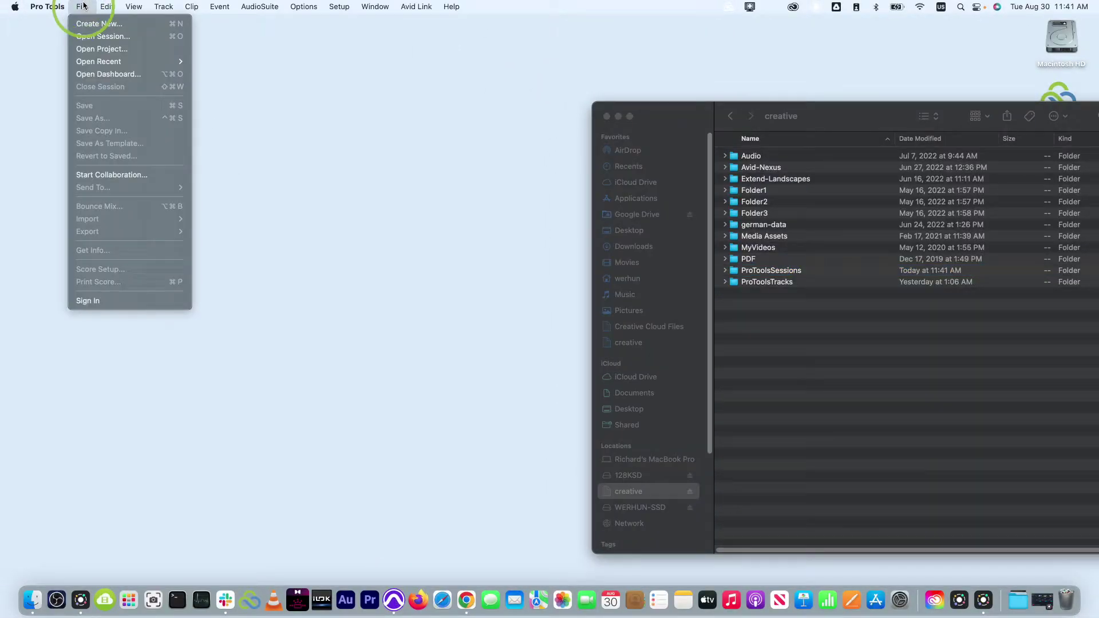
pyautogui.click(96, 26)
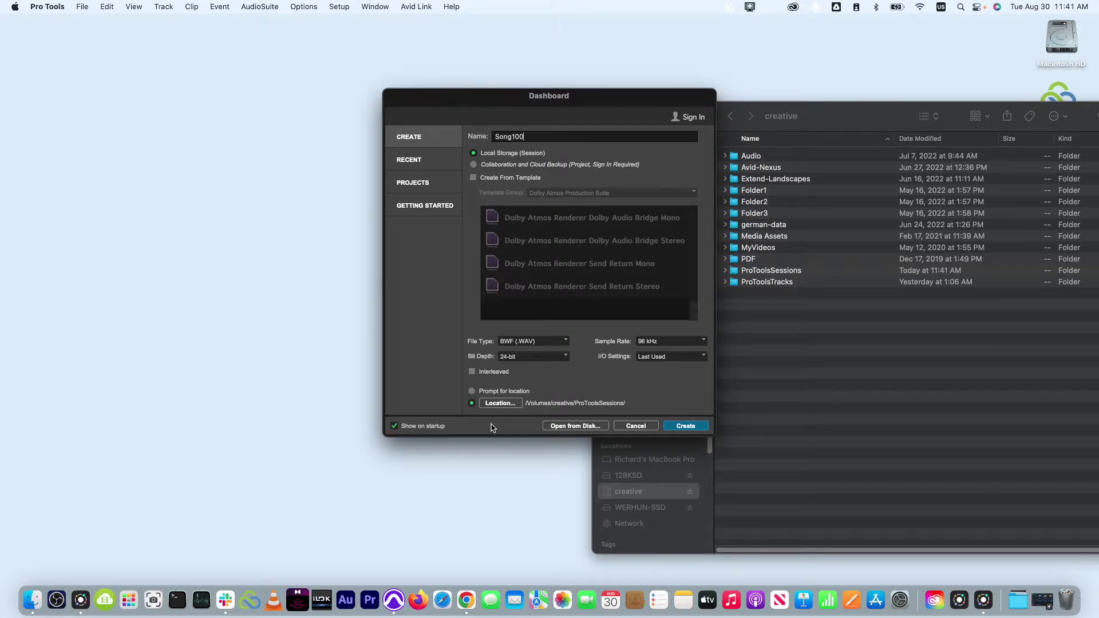
pyautogui.click(500, 403)
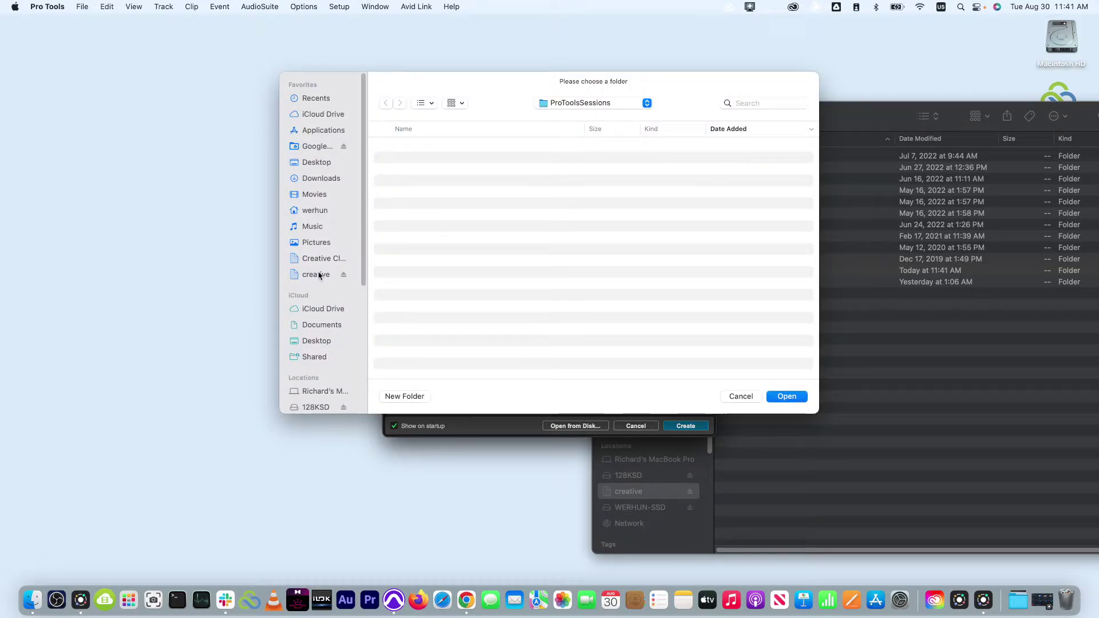
pyautogui.click(319, 275)
pyautogui.click(425, 262)
pyautogui.click(793, 399)
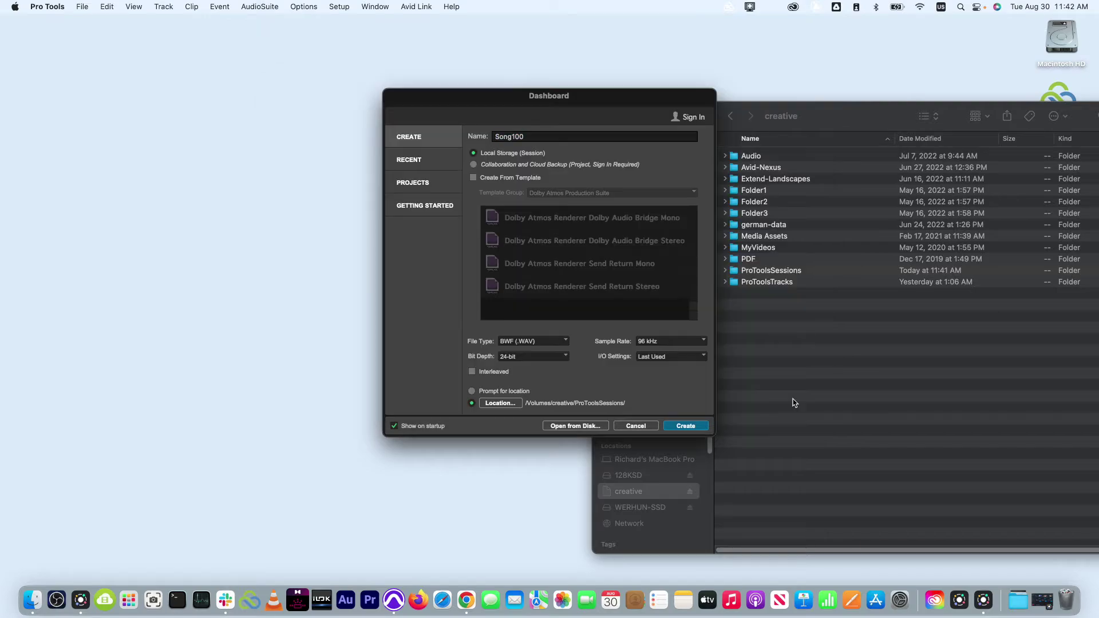
pyautogui.click(686, 426)
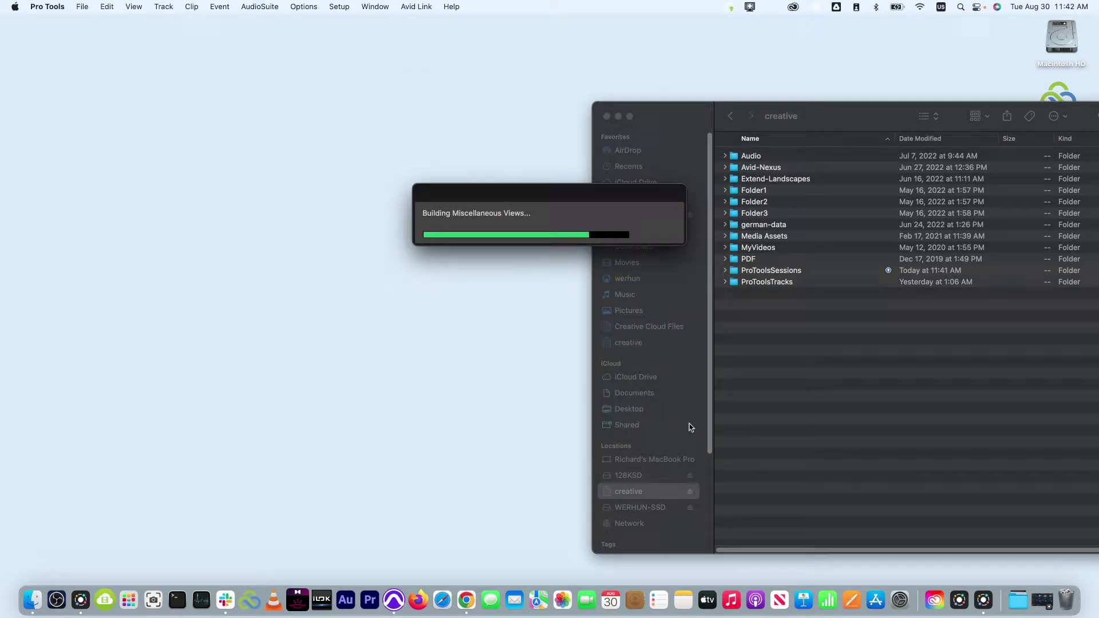
# Step: Drag all 22 Song100 stem WAVs, 01 100_Kick_In.wav onward, into the session and play from the start
pyautogui.click(32, 600)
pyautogui.click(725, 282)
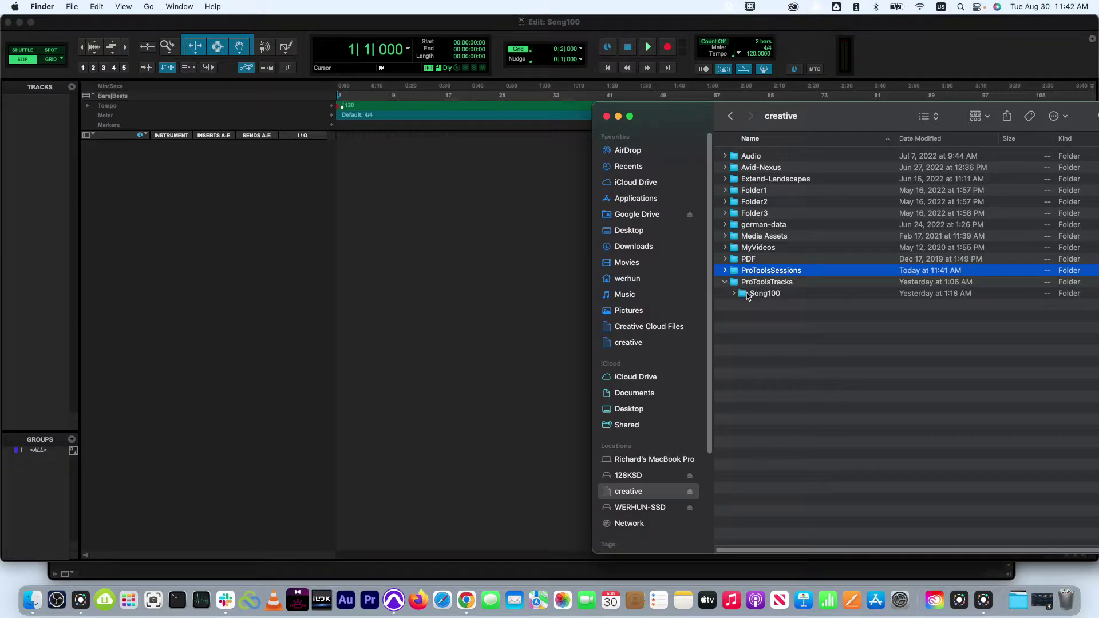
pyautogui.click(746, 294)
pyautogui.click(735, 293)
pyautogui.scroll(-1, 859, 240)
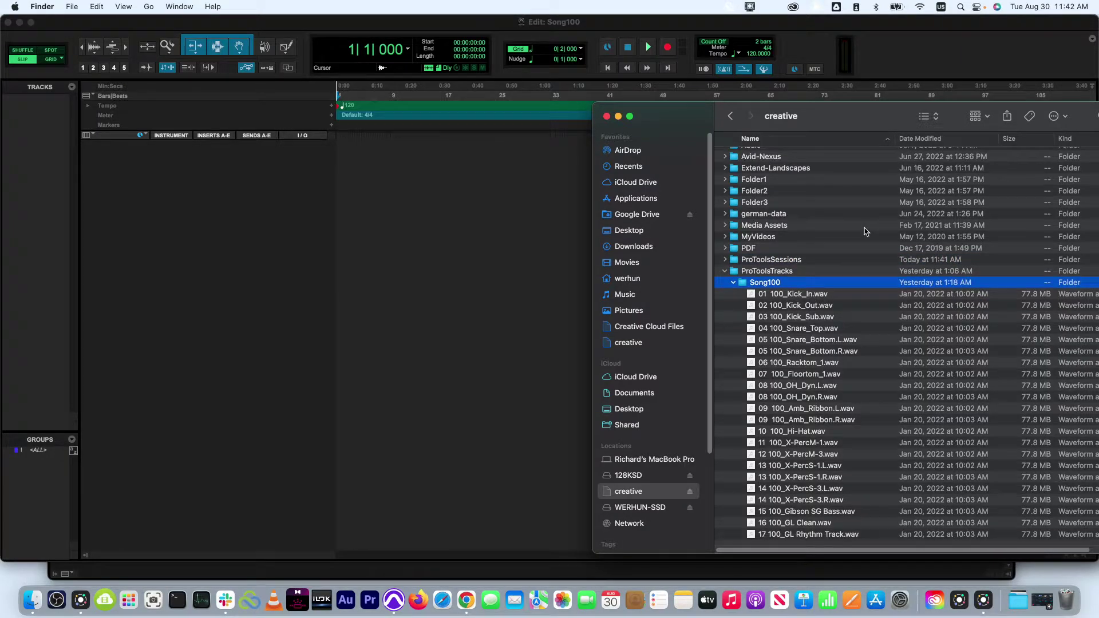
pyautogui.click(803, 296)
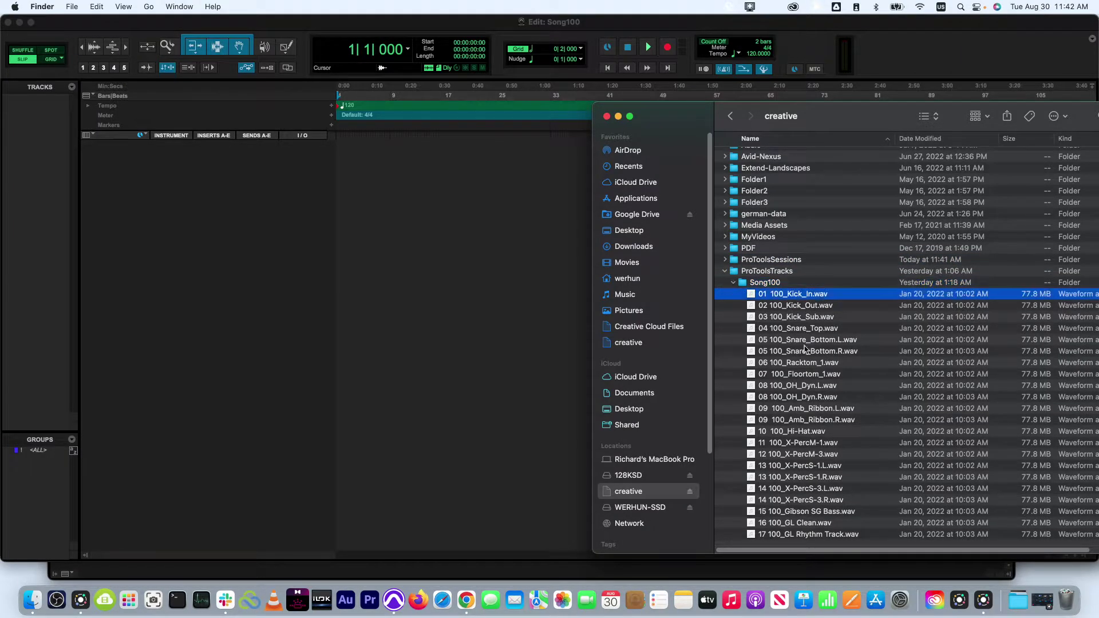
pyautogui.keyDown('shift'); pyautogui.click(816, 536); pyautogui.keyUp('shift')
pyautogui.moveTo(761, 372); pyautogui.dragTo(336, 259)
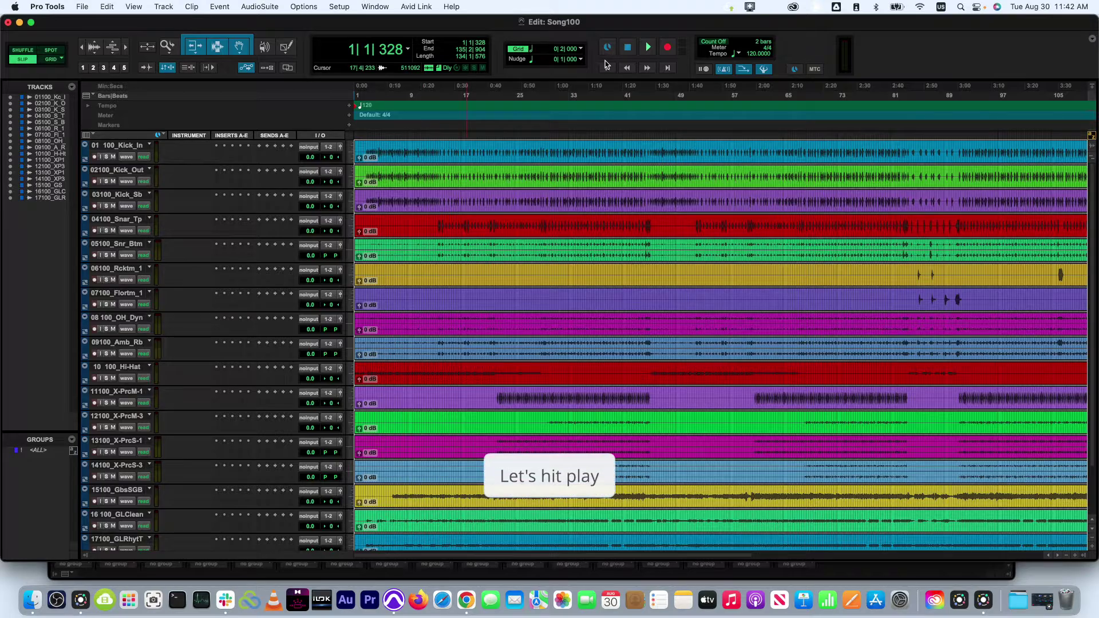
pyautogui.click(608, 67)
pyautogui.click(643, 50)
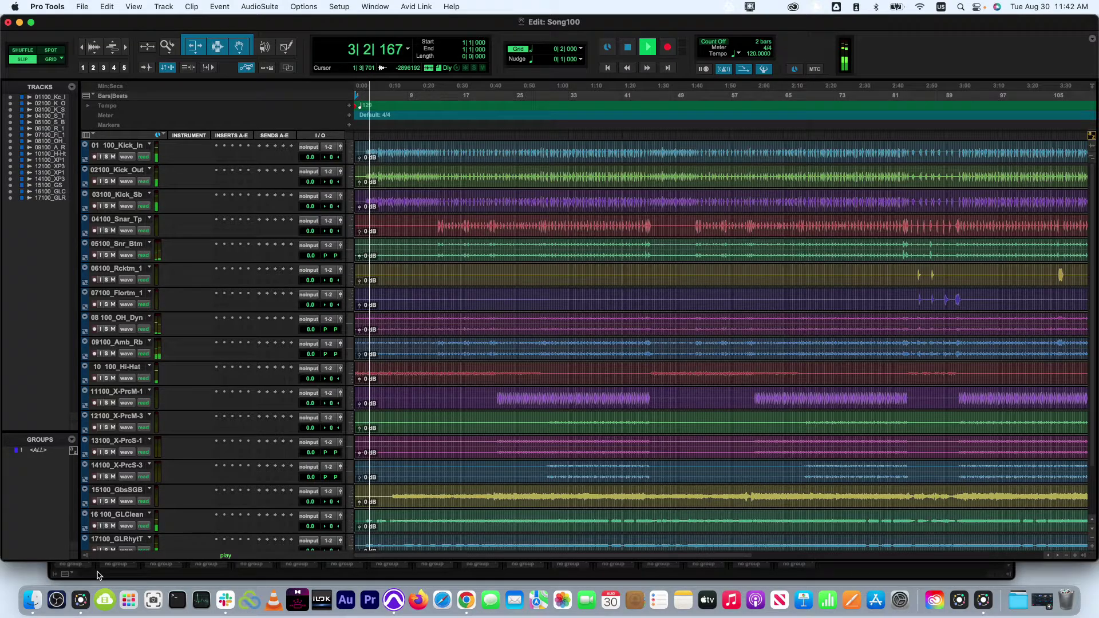
# Step: Raise the 16 100_GLClean guitar fader by about 4 dB in the Mix window
pyautogui.press('super+equal')
pyautogui.scroll(-10, 662, 382)
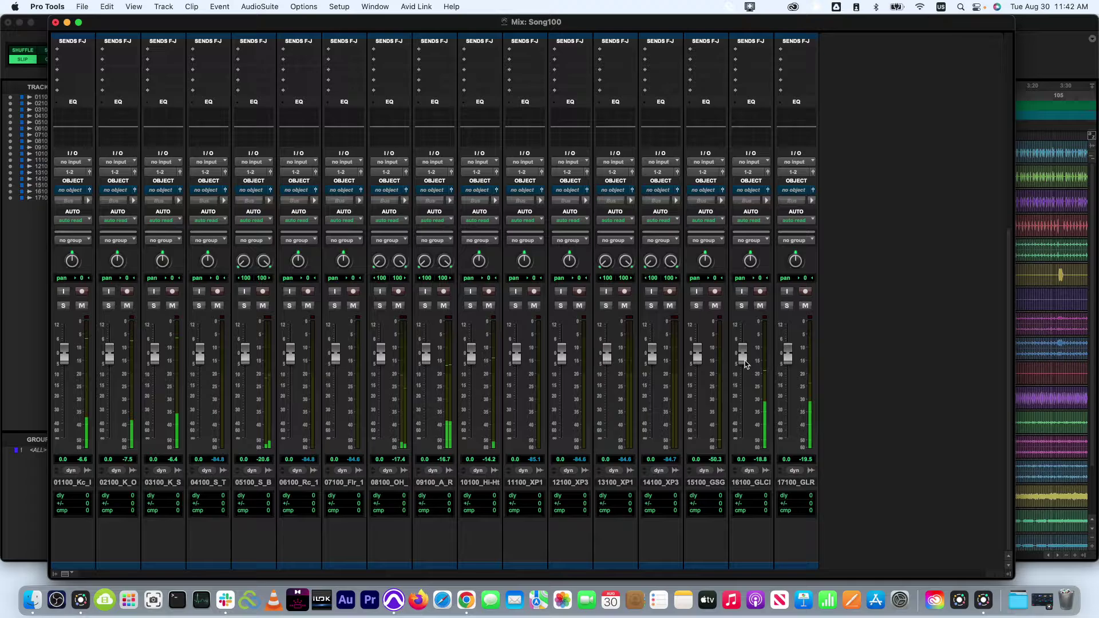
pyautogui.moveTo(744, 355); pyautogui.dragTo(743, 344)
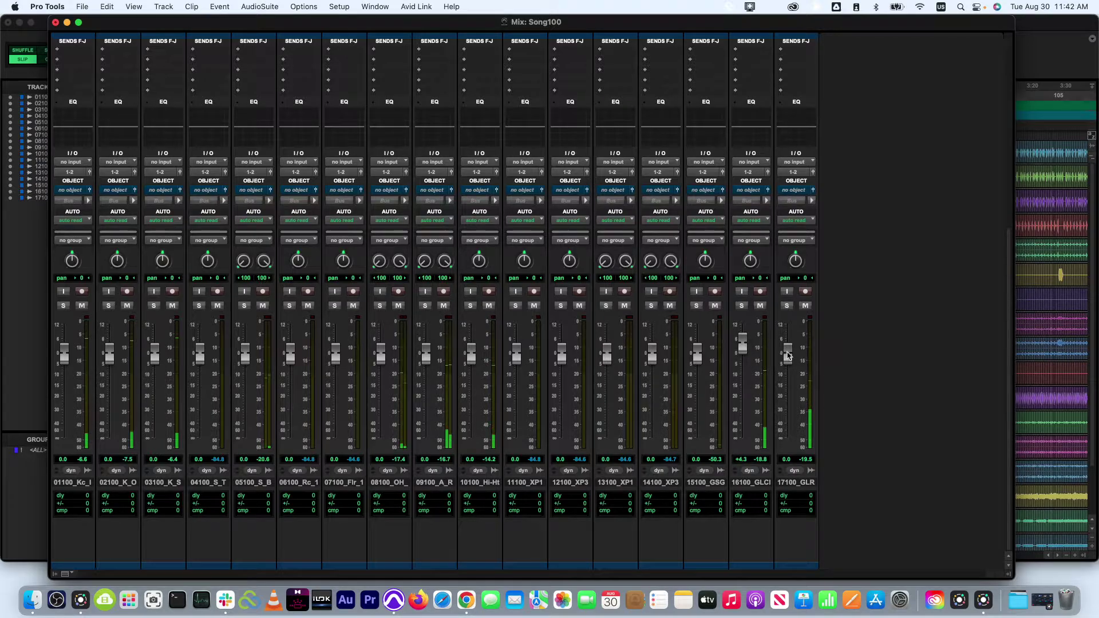
pyautogui.press('super+equal')
# Step: Choose TheLucidLinkHoneyBadger.mp4 for video import into the Song100 session
pyautogui.click(82, 6)
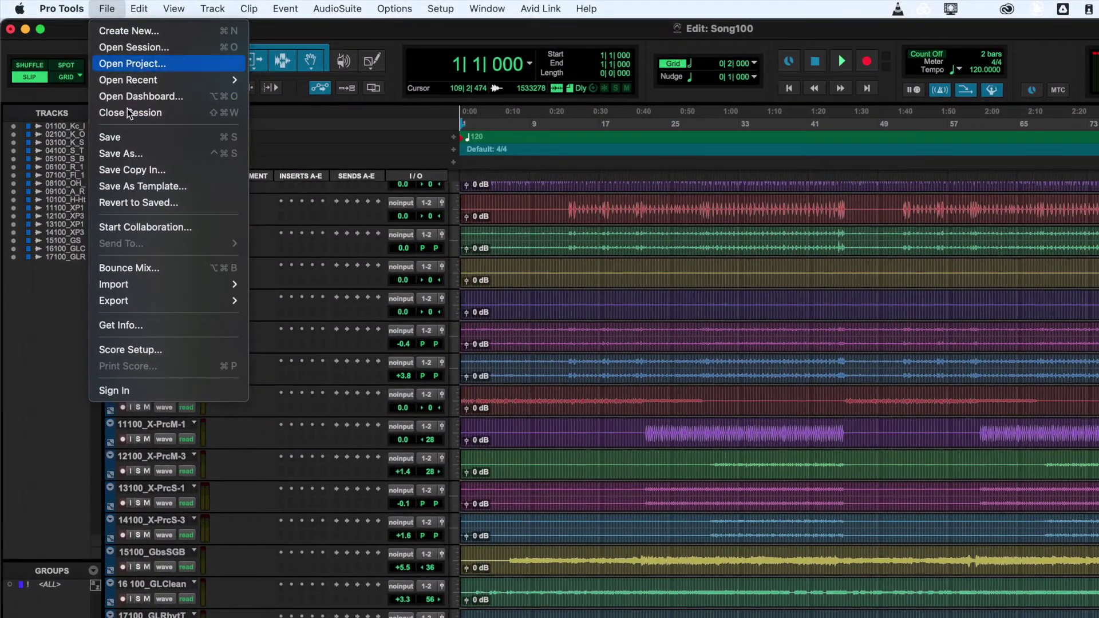
pyautogui.moveTo(147, 287)
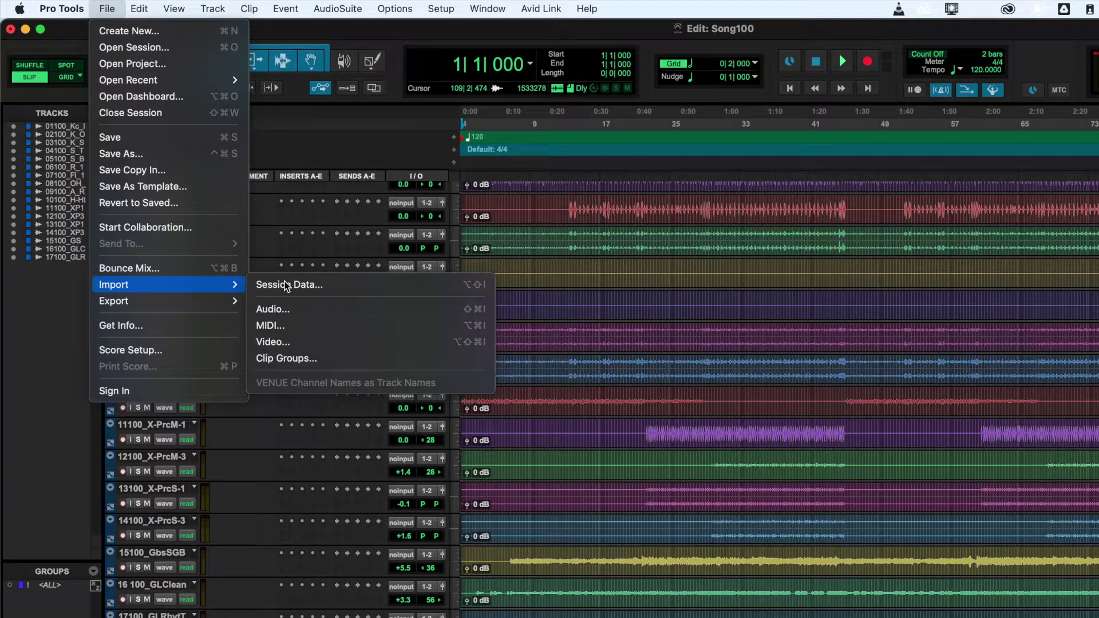
pyautogui.click(313, 344)
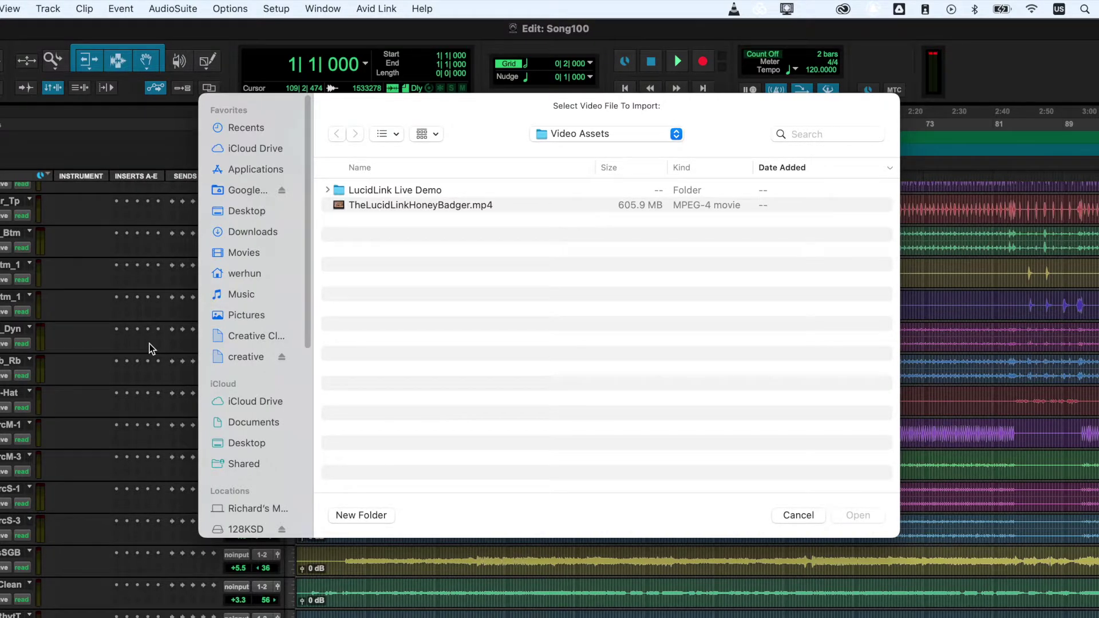
pyautogui.click(394, 205)
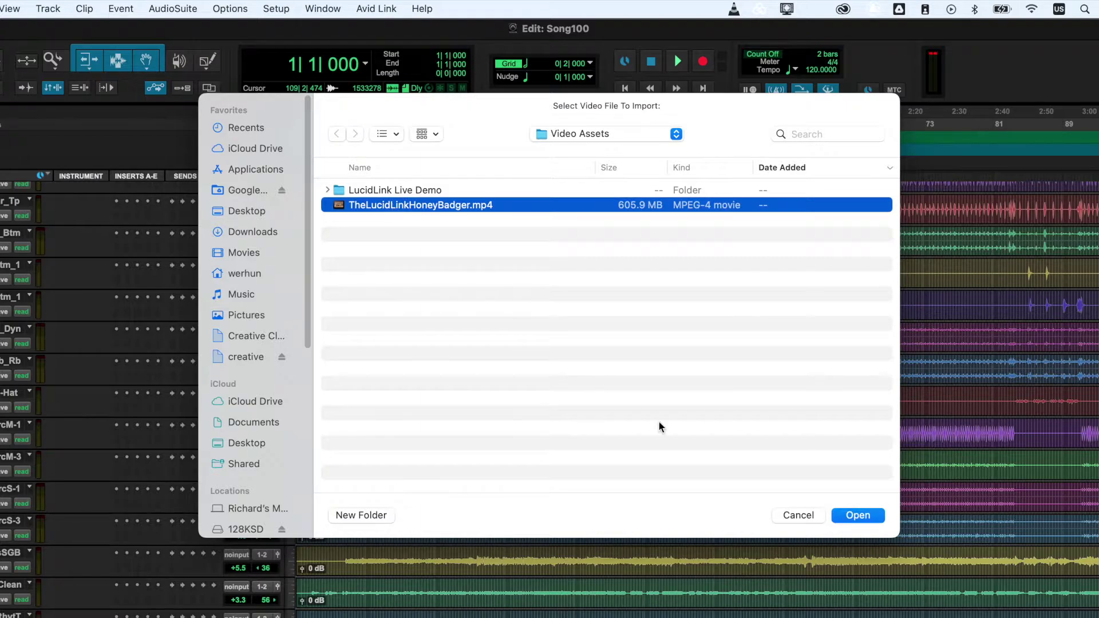
pyautogui.click(870, 517)
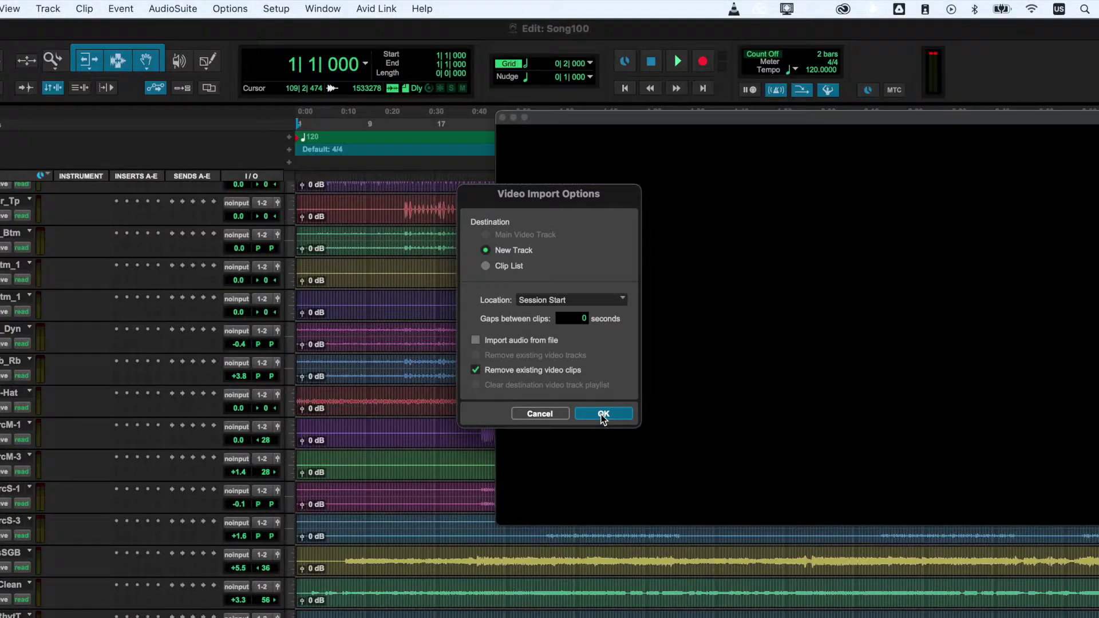
# Step: Import the video onto a new track, play the session with it, and close the video window
pyautogui.click(604, 414)
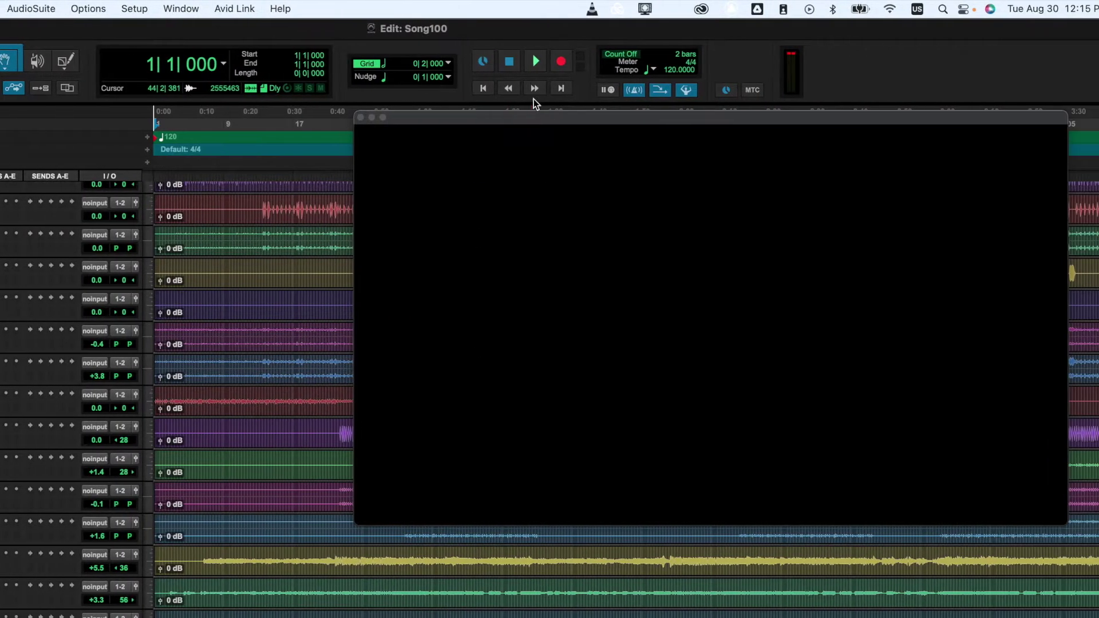
pyautogui.click(513, 63)
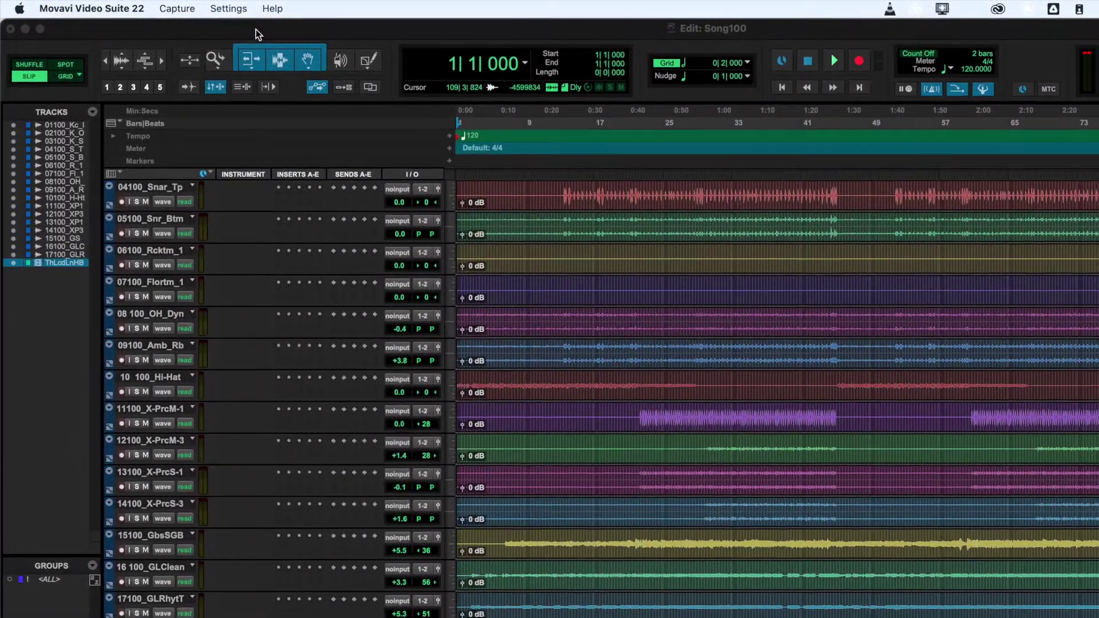
pyautogui.click(257, 30)
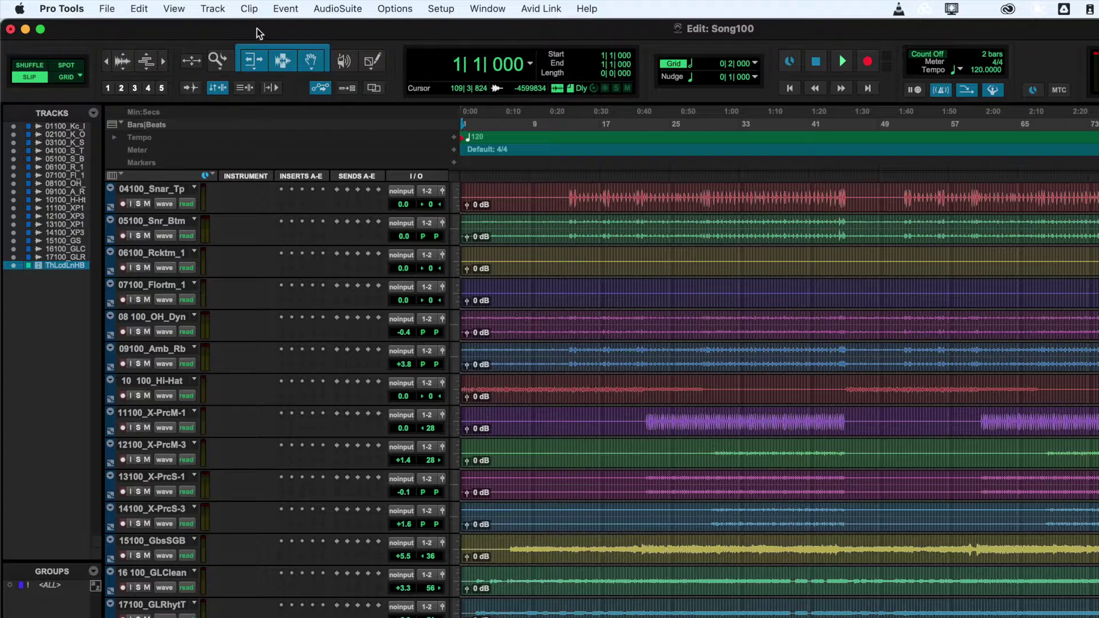
# Step: Create one mono audio track named LeadGuitar
pyautogui.click(213, 8)
pyautogui.click(231, 34)
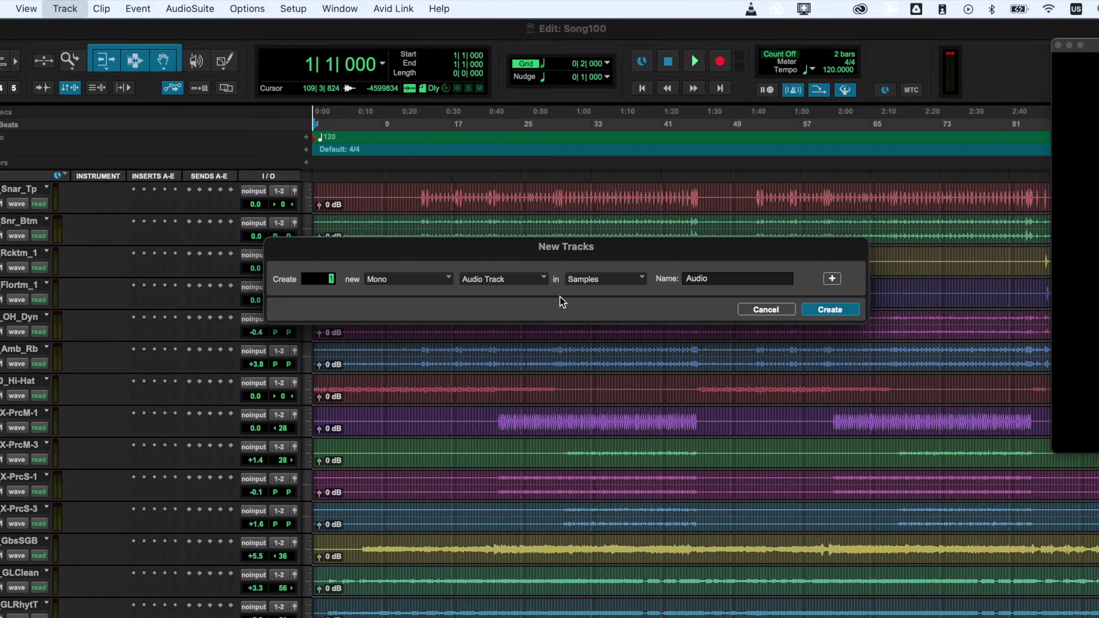
pyautogui.moveTo(758, 280); pyautogui.dragTo(626, 277)
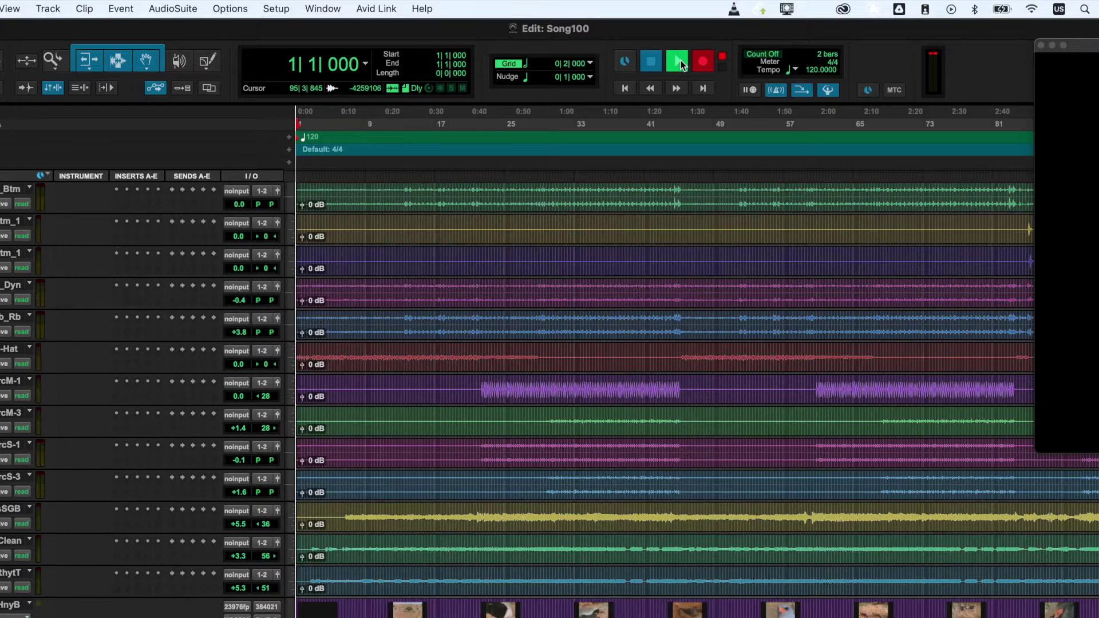
pyautogui.click(681, 60)
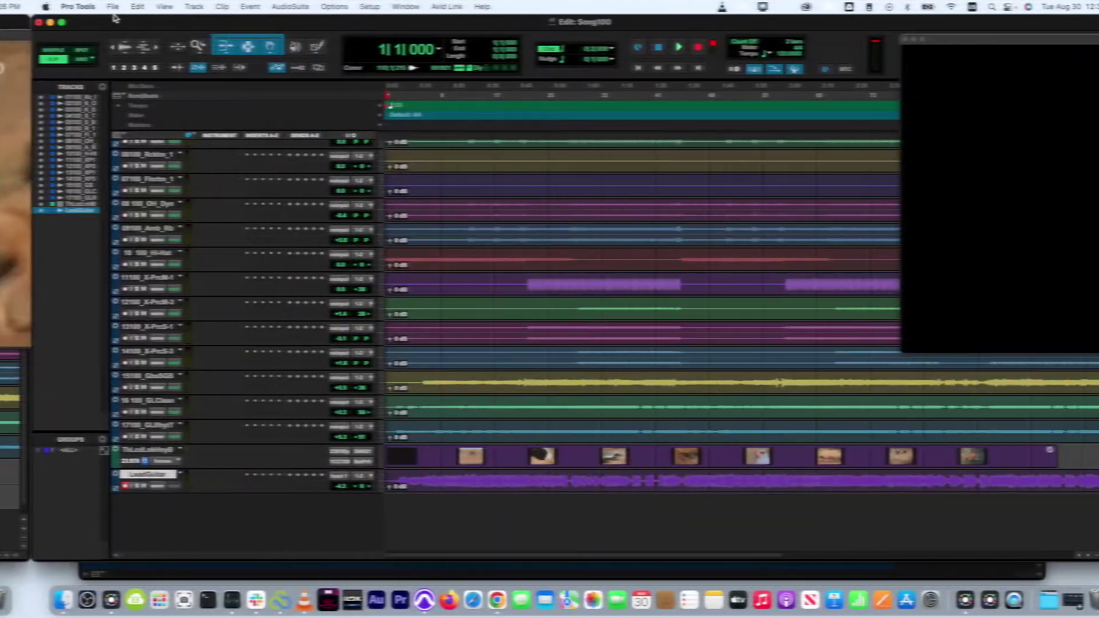
# Step: Bounce the mix as a 24-bit, 96 kHz WAV into a new Mixes folder
pyautogui.click(83, 7)
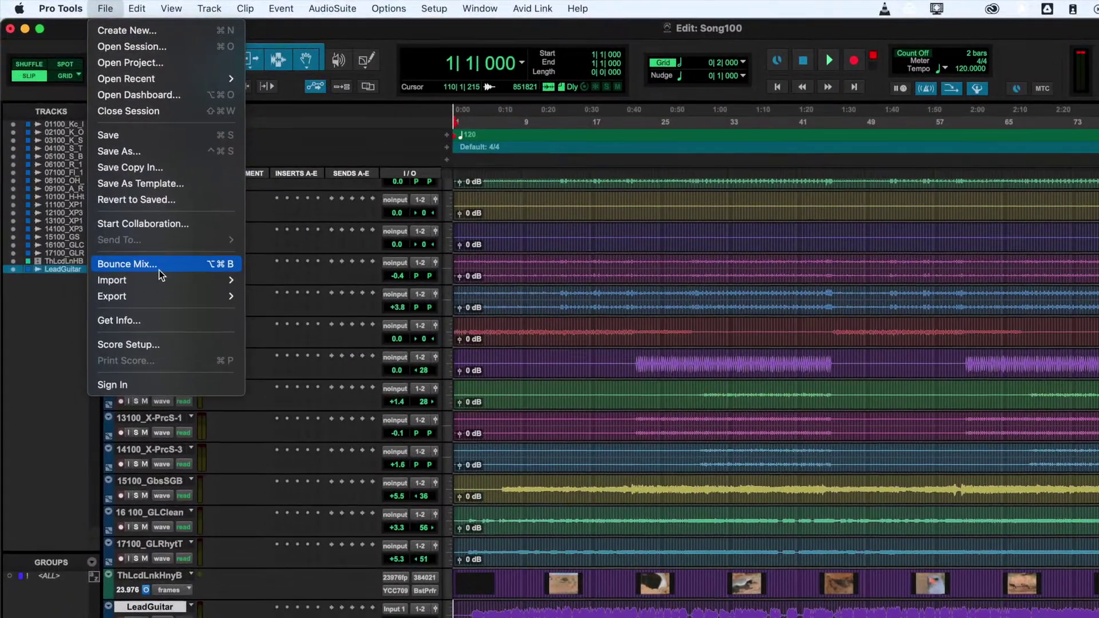
pyautogui.click(123, 209)
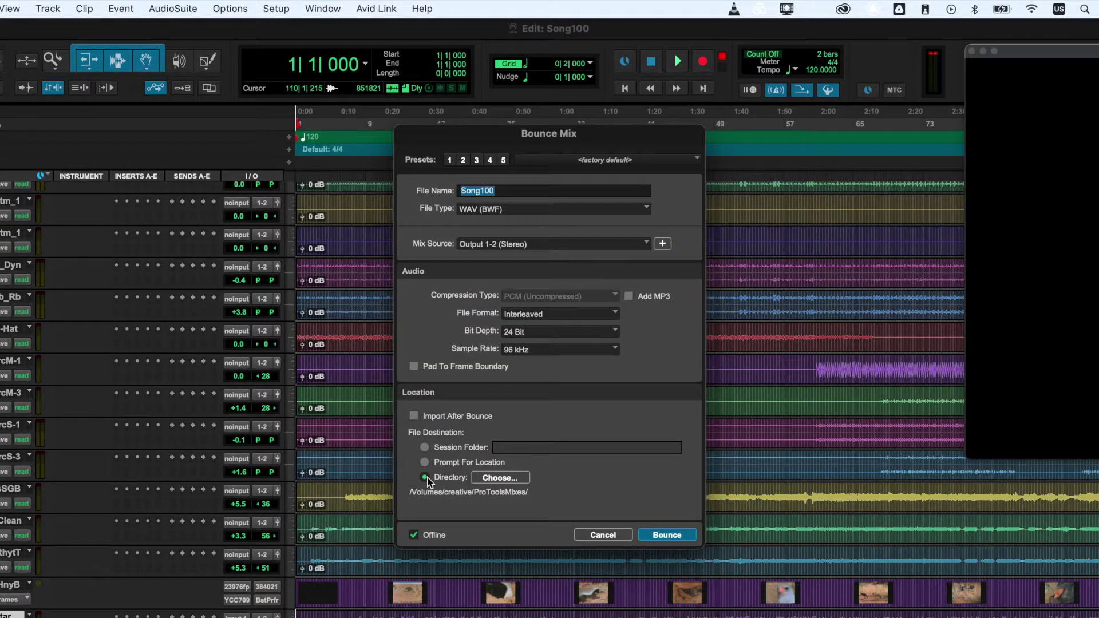
pyautogui.click(493, 477)
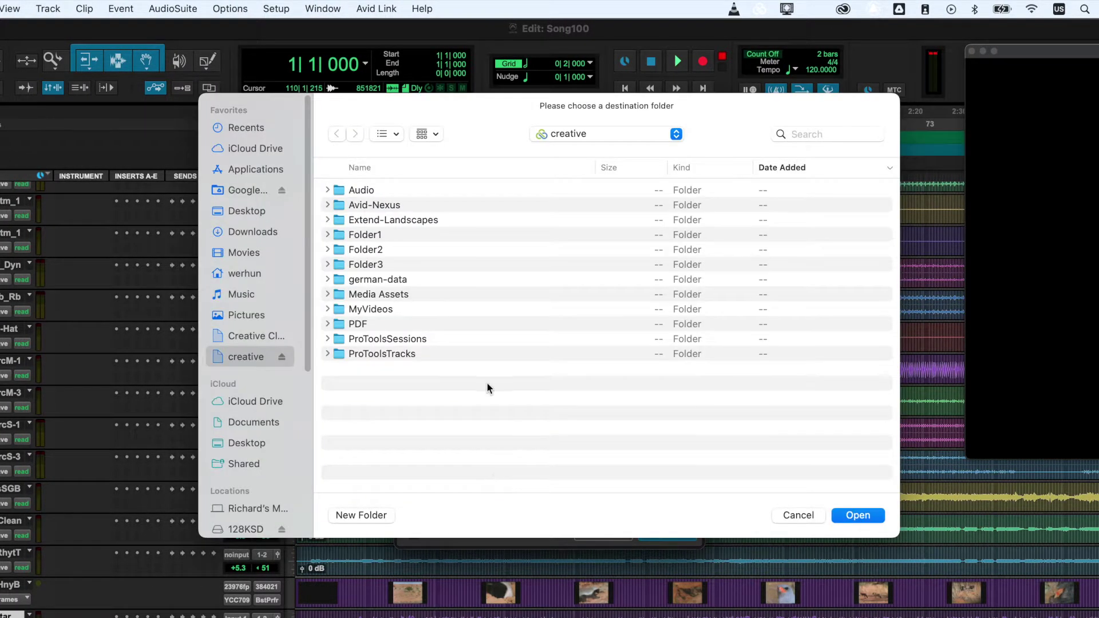
pyautogui.click(349, 515)
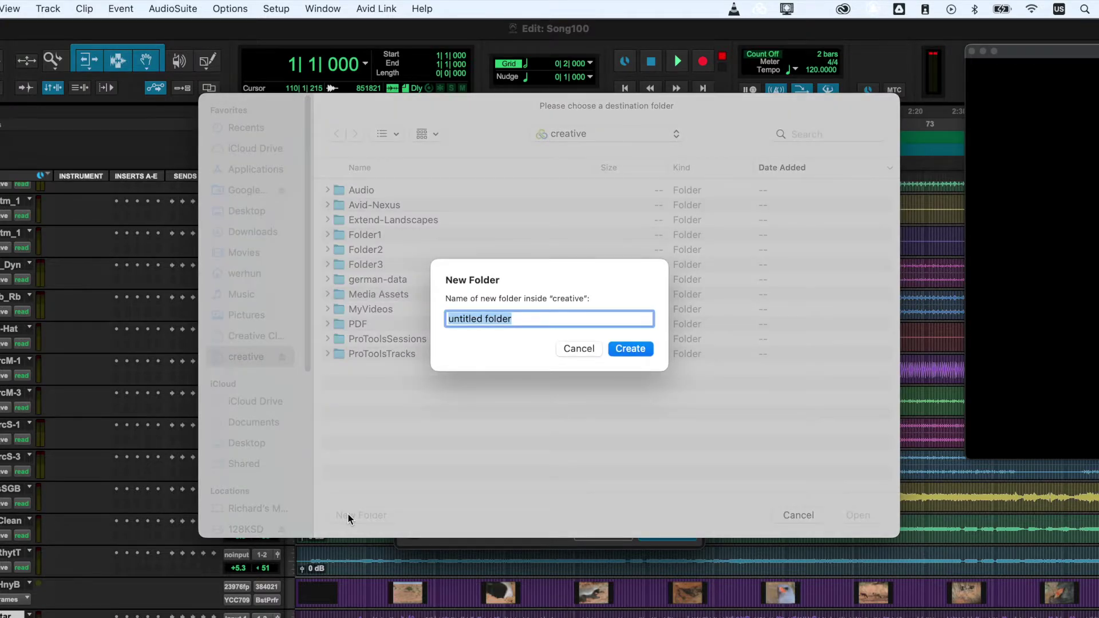
pyautogui.write('Mixes')
pyautogui.press('Return')
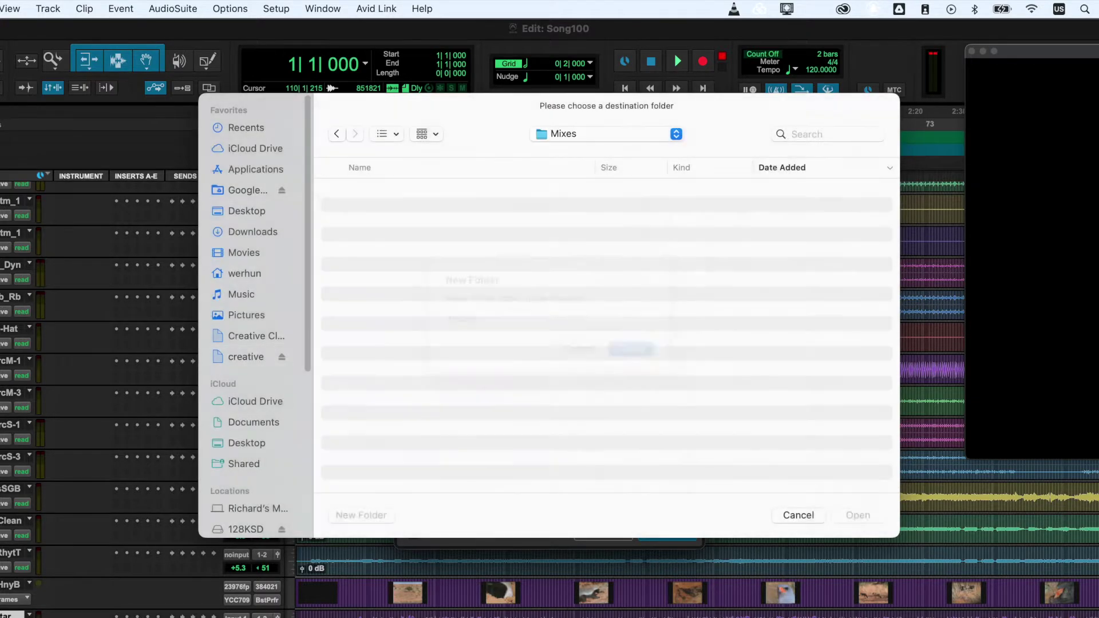
pyautogui.click(864, 514)
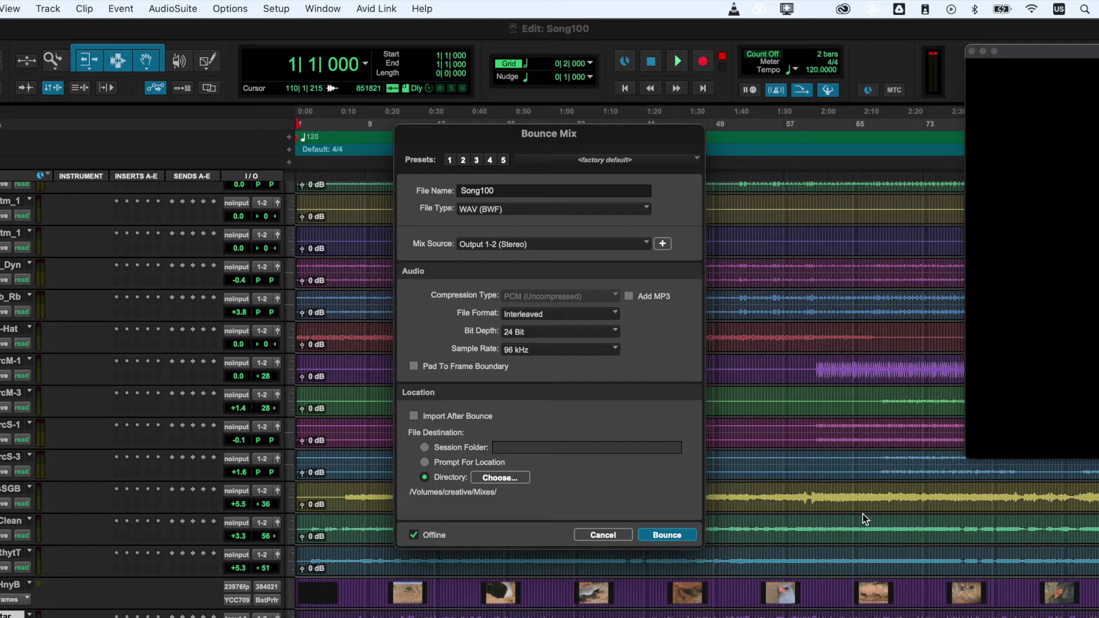
pyautogui.click(679, 535)
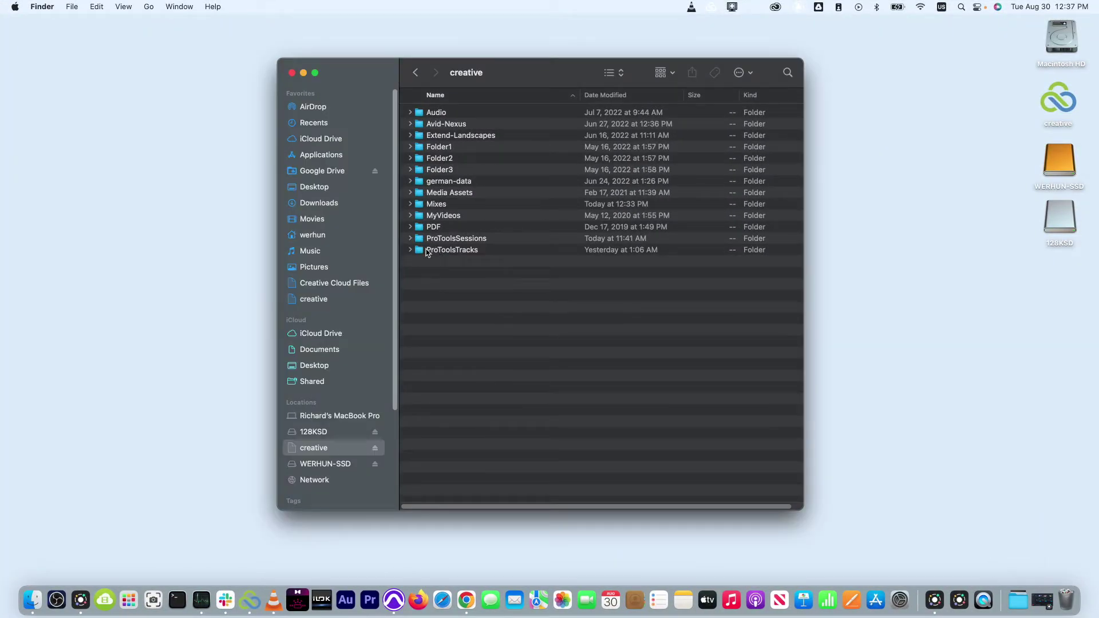
# Step: Expand ProToolsSessions and Song100, then open Song100.ptx in Pro Tools
pyautogui.click(410, 239)
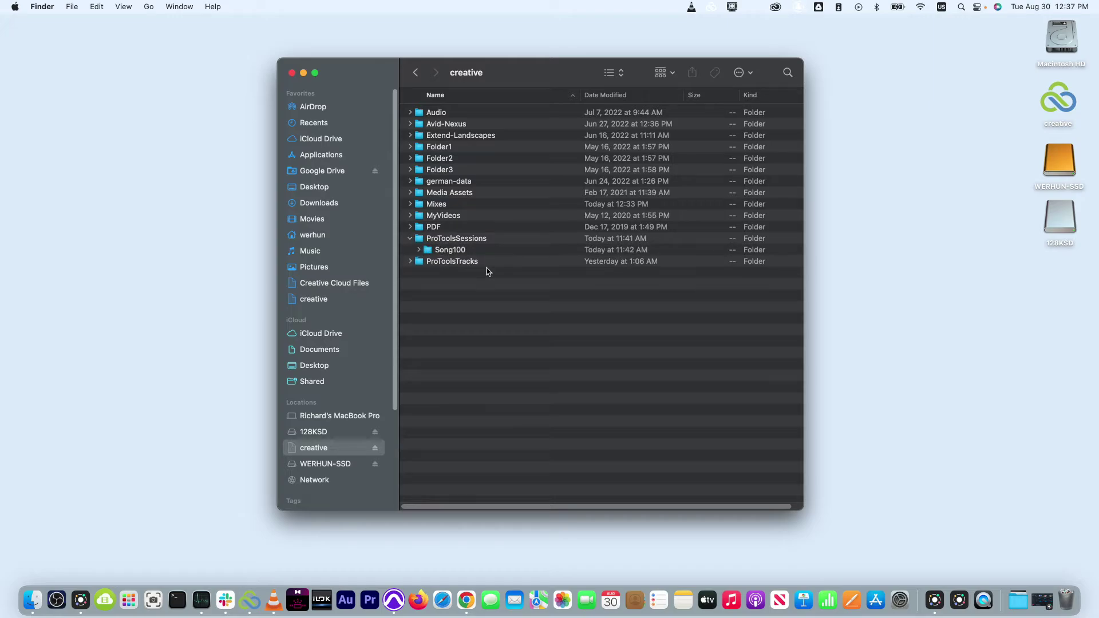
pyautogui.click(420, 251)
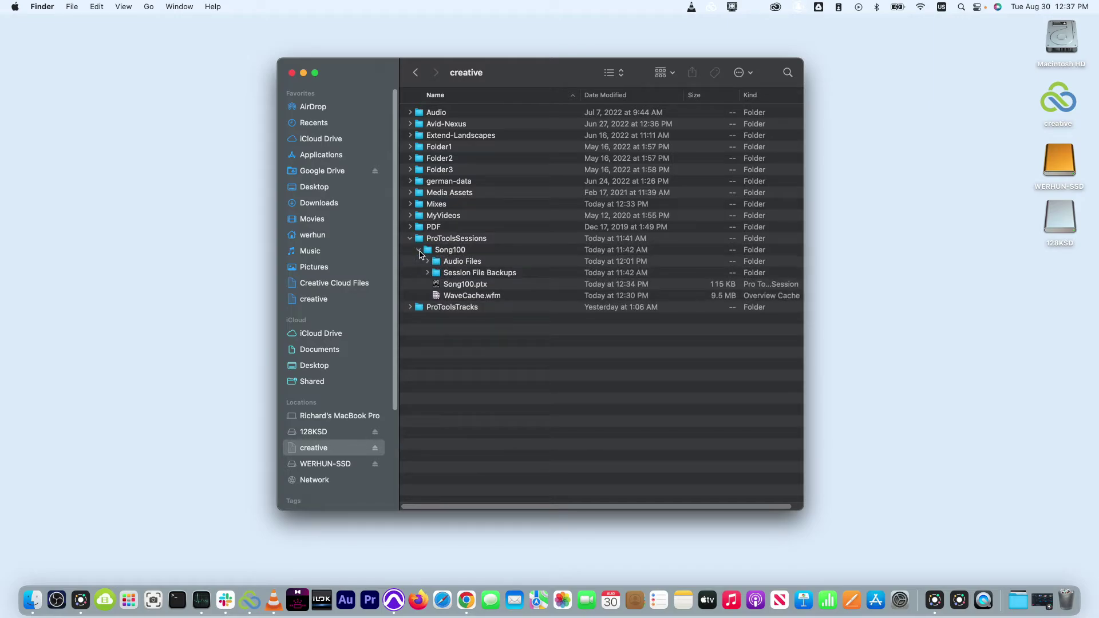
pyautogui.doubleClick(462, 285)
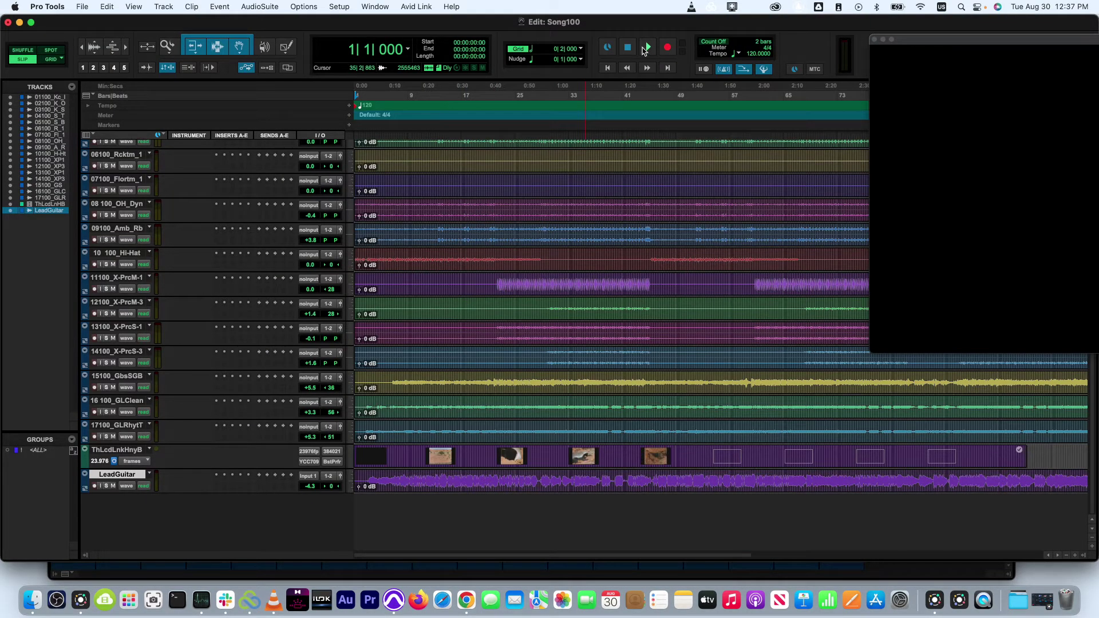
# Step: Start playback of Song100 and move the honey badger video window to screen centre
pyautogui.click(645, 49)
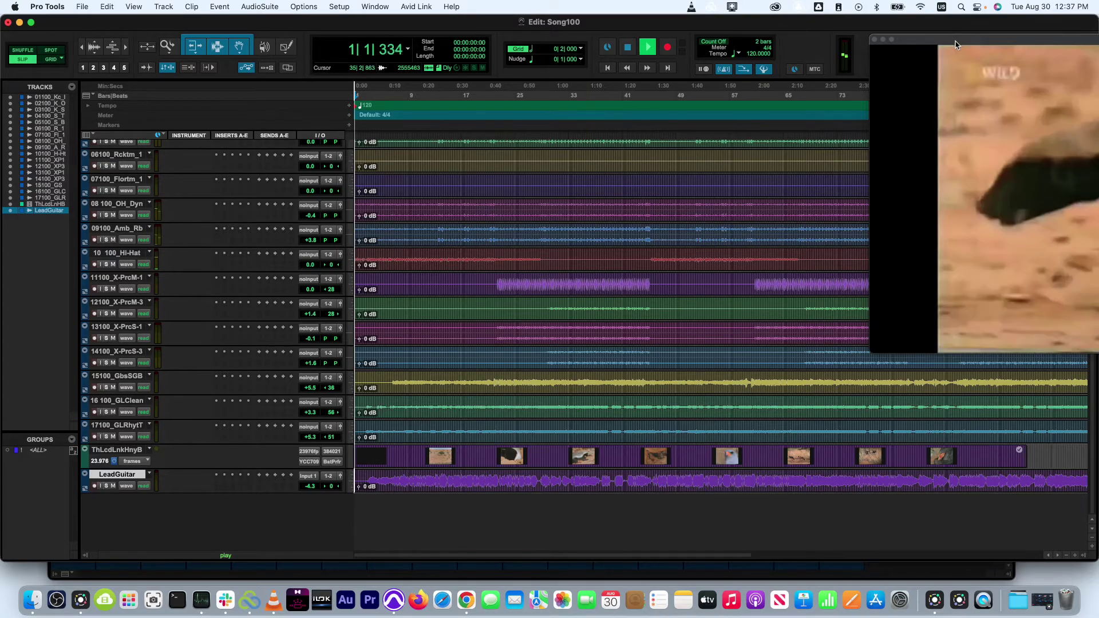
pyautogui.moveTo(955, 44); pyautogui.dragTo(604, 107)
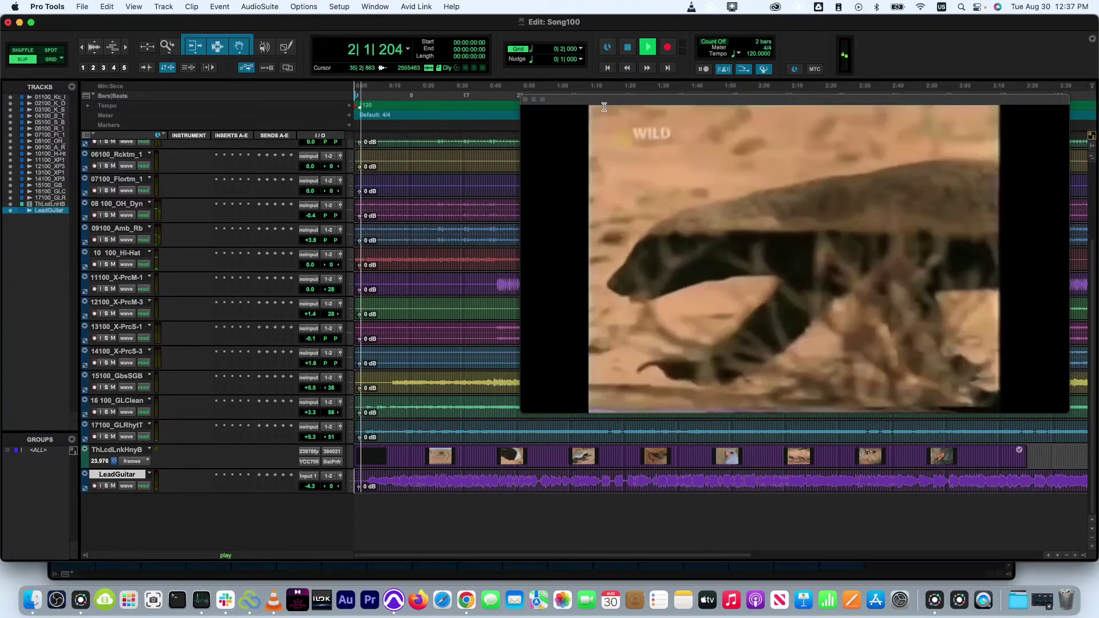